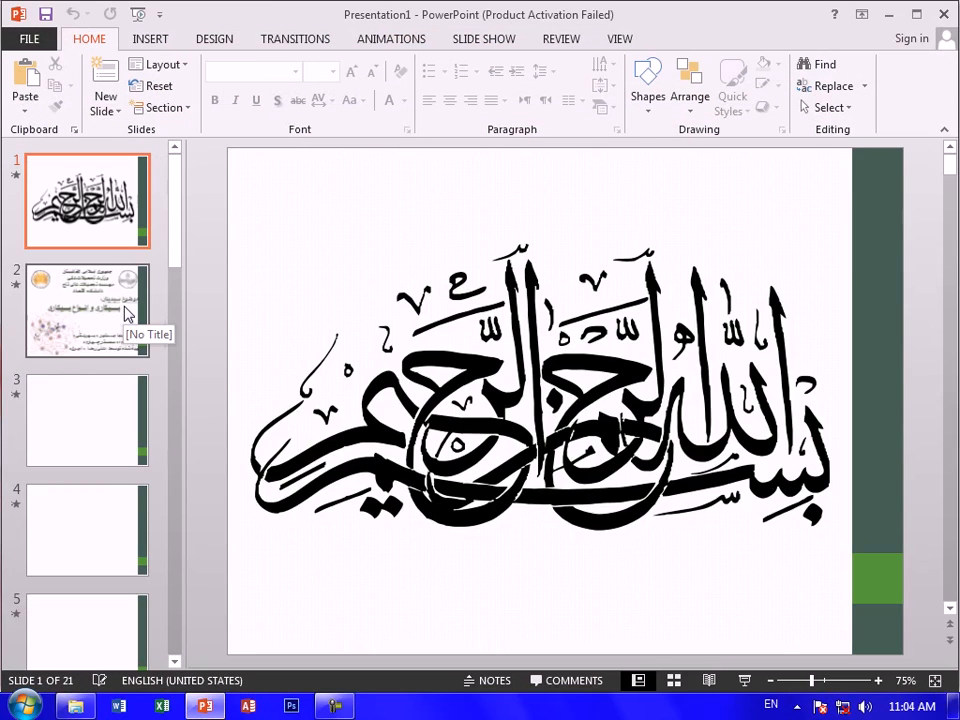
Delete the title slide and the table of contents slide that follow the opening calligraphy slide
click(125, 313)
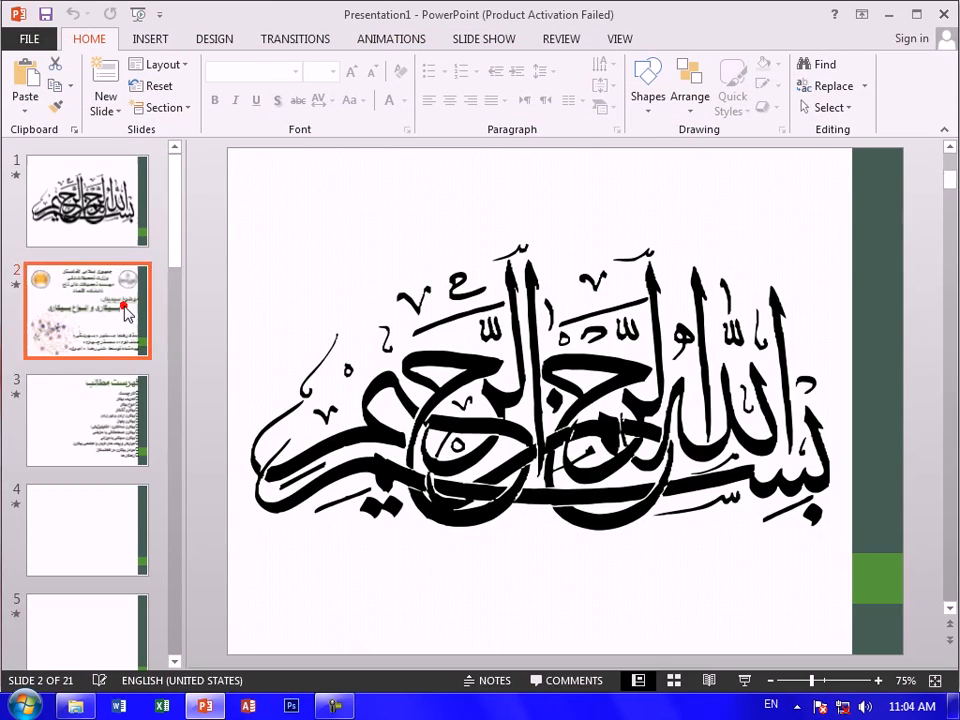
key(Delete)
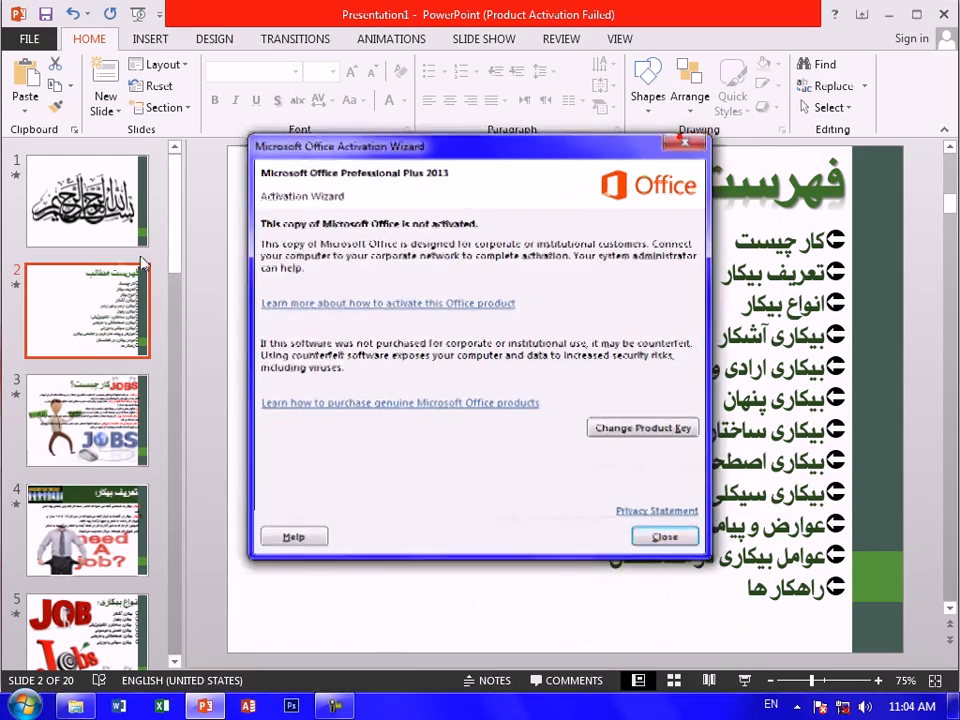
click(676, 138)
click(70, 281)
key(Delete)
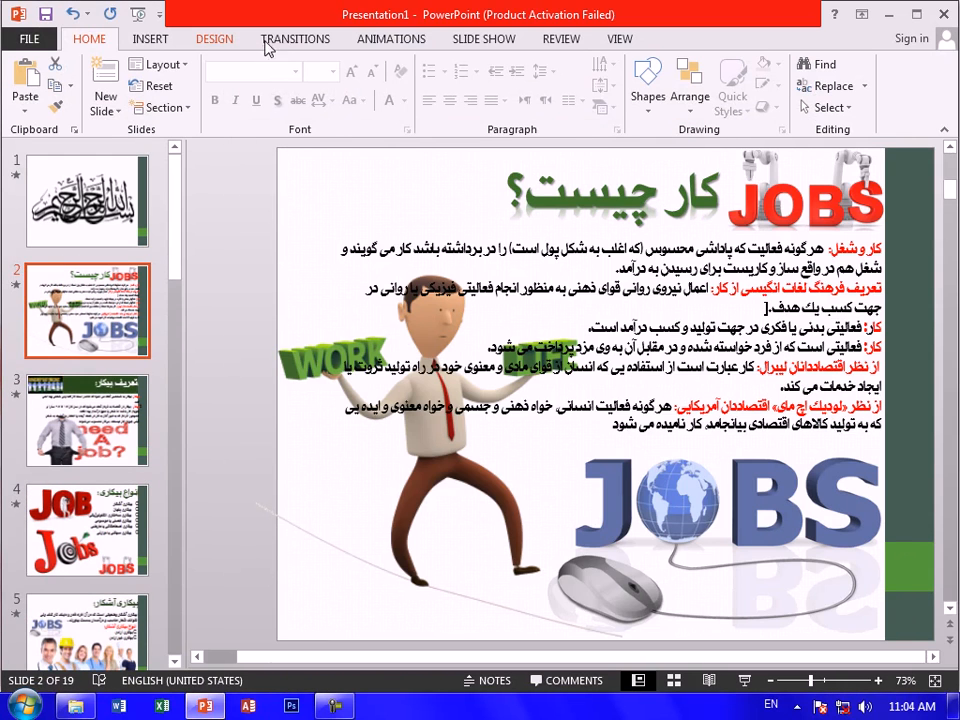
Add an automatically updating date to all slides in the format Saturday, March 11, 2017
click(150, 39)
click(659, 96)
click(224, 251)
click(296, 291)
click(307, 293)
click(294, 327)
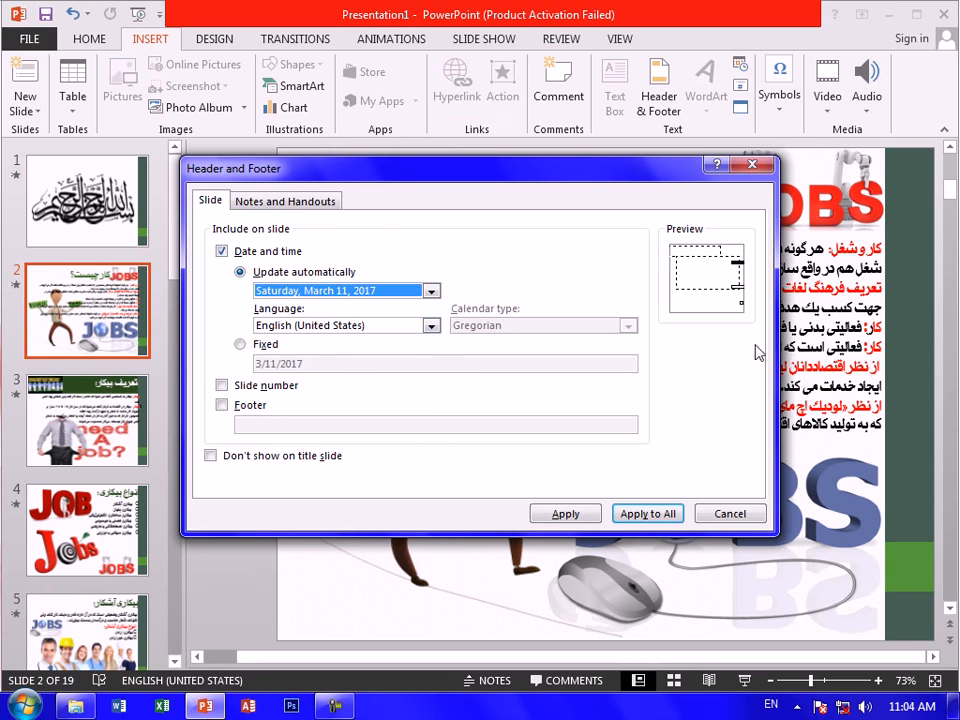
click(647, 514)
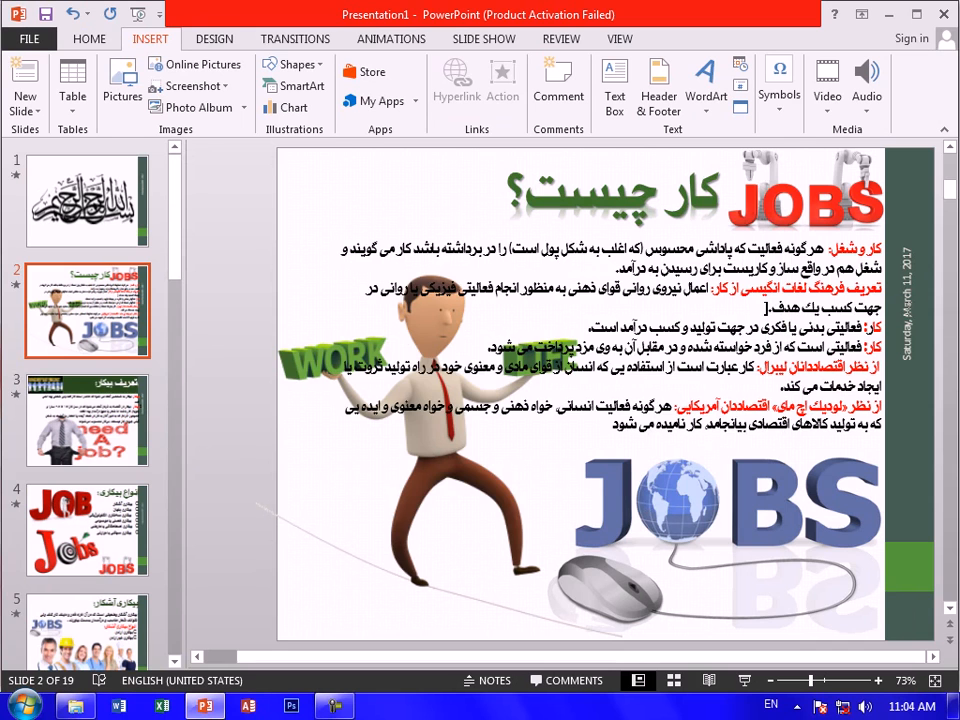
Add slide numbers to all slides, keep the date set to update automatically, and check the result on slide 1
click(660, 98)
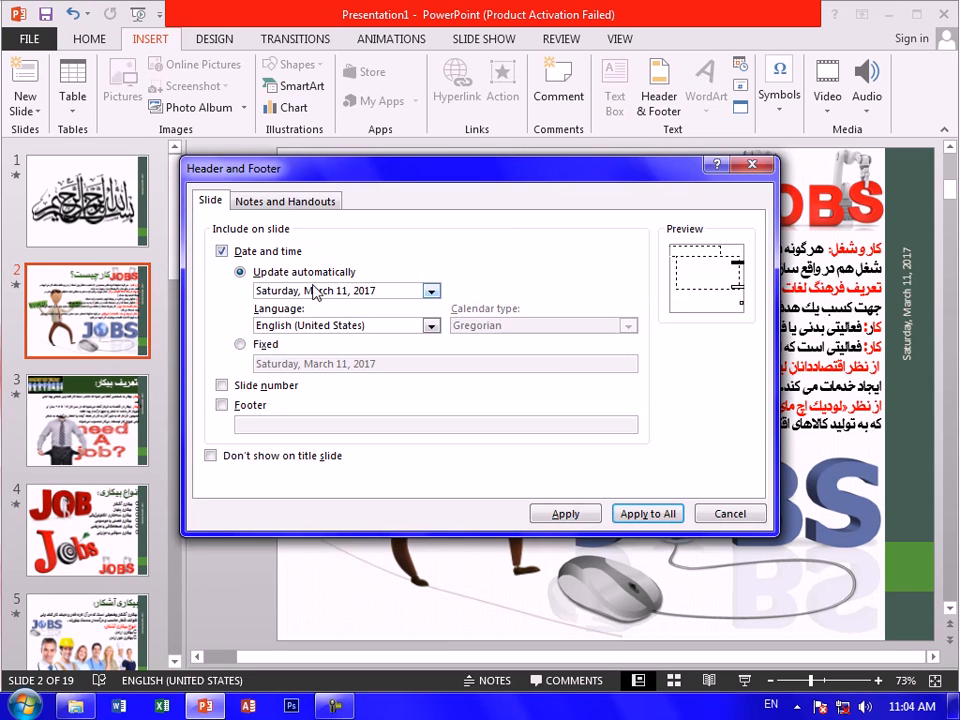
click(261, 345)
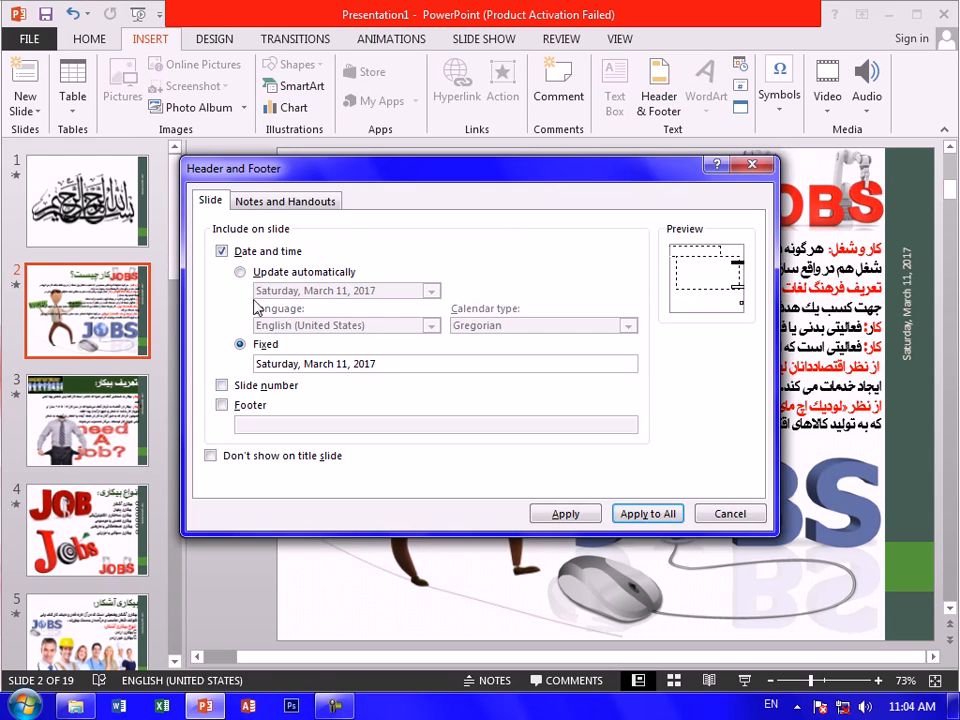
click(241, 272)
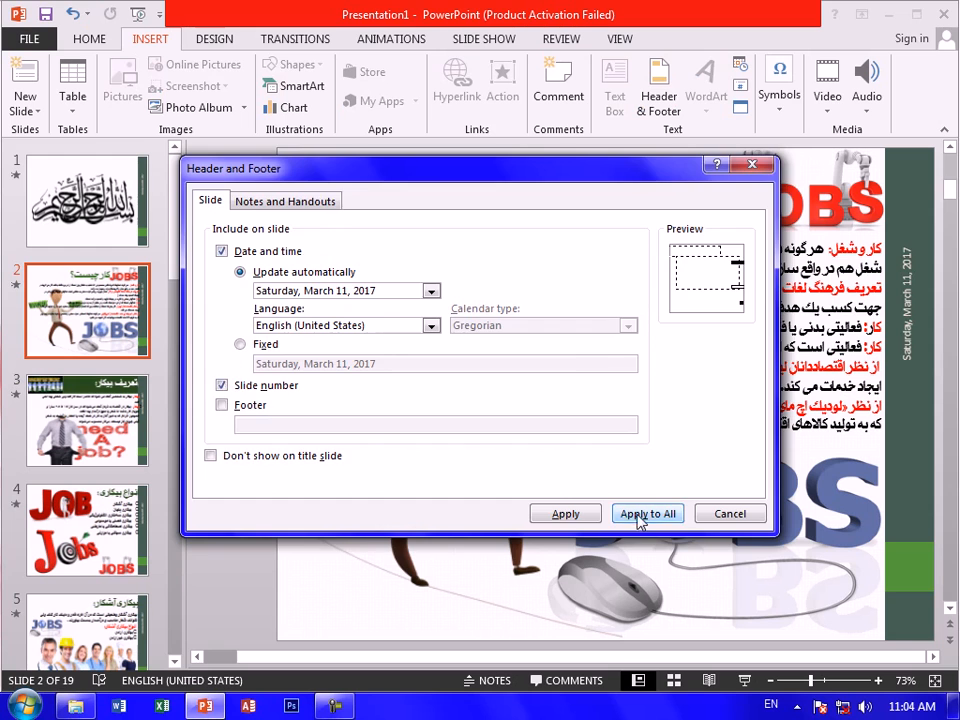
click(645, 514)
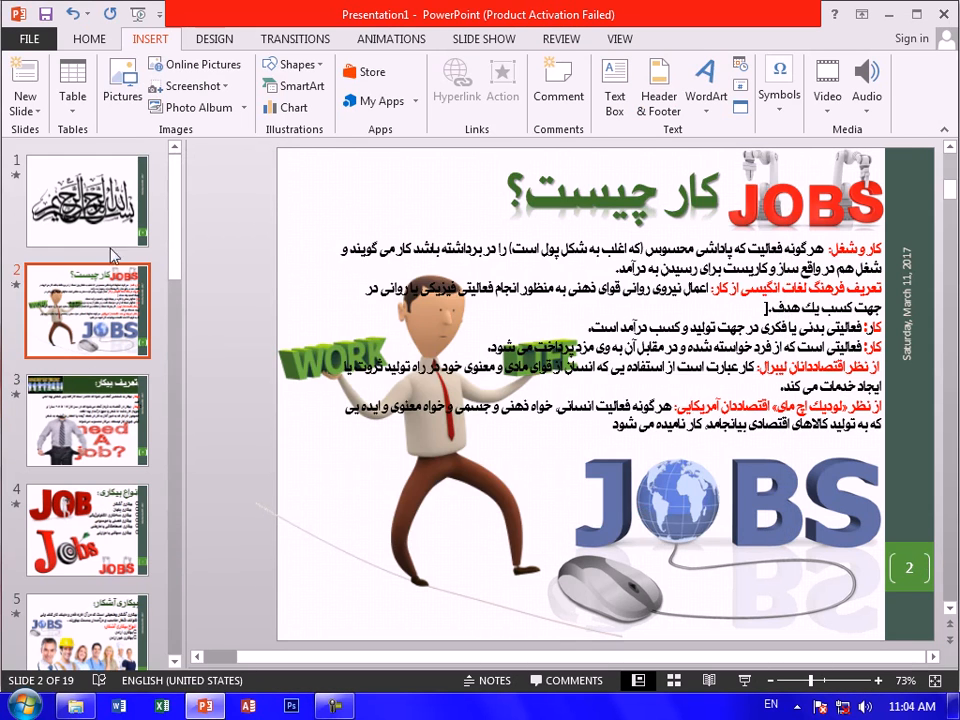
click(90, 205)
click(143, 418)
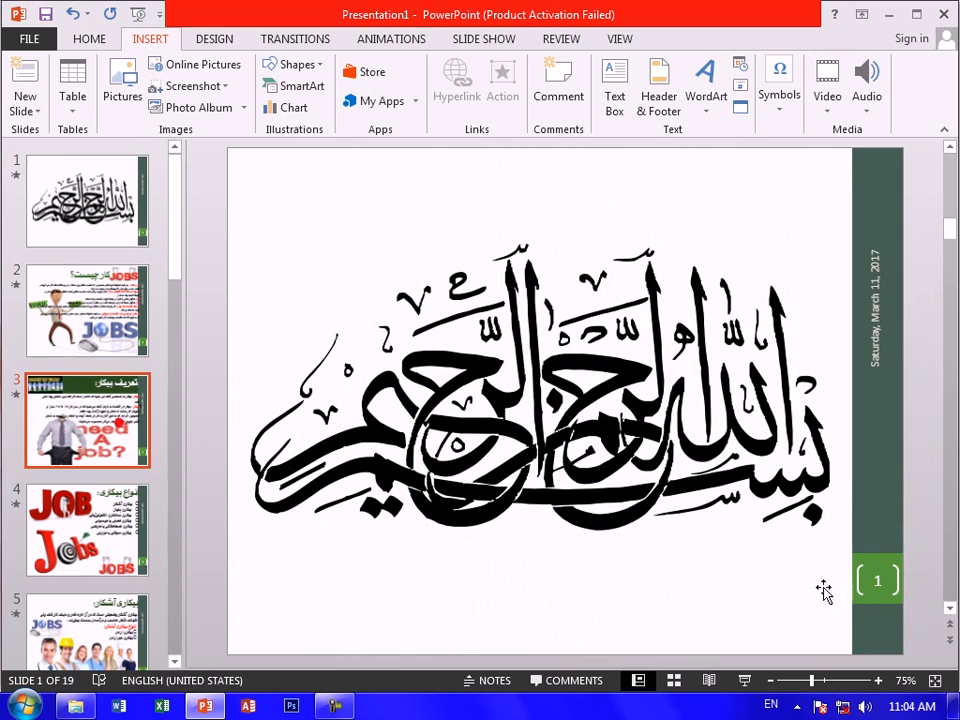
click(118, 212)
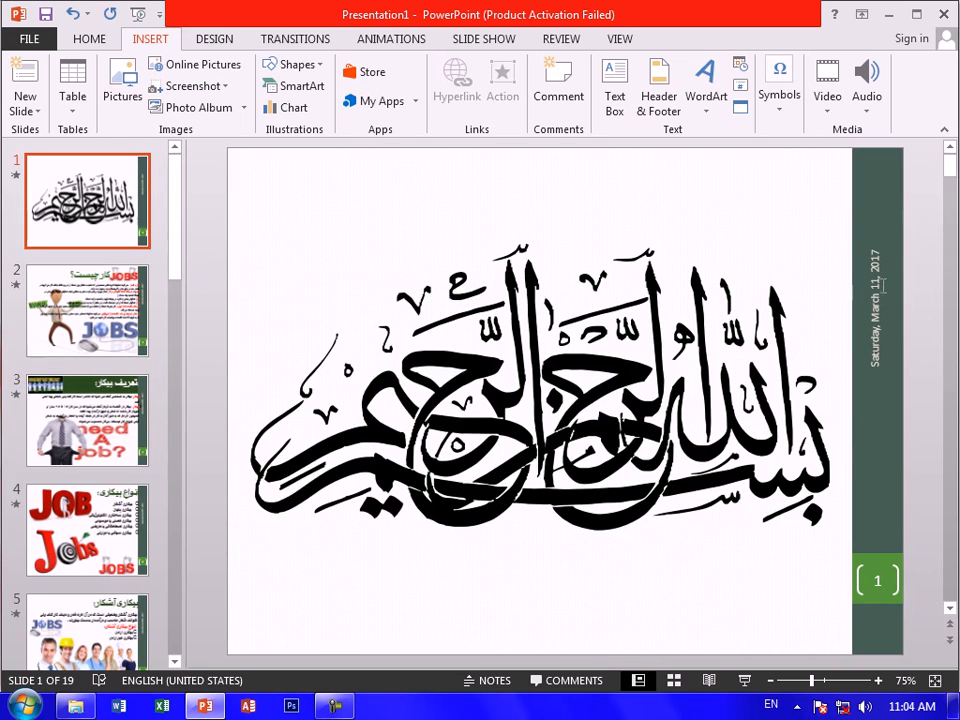
Try the green geometric theme on the presentation and move the blue JOBS globe picture up and left on slide 2
click(222, 42)
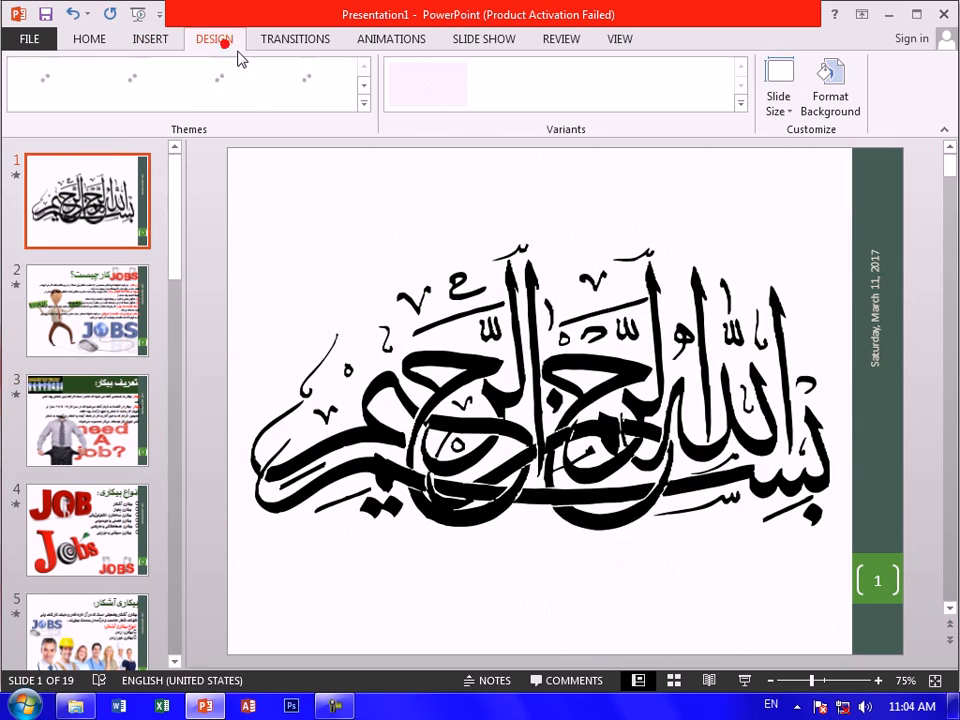
click(335, 96)
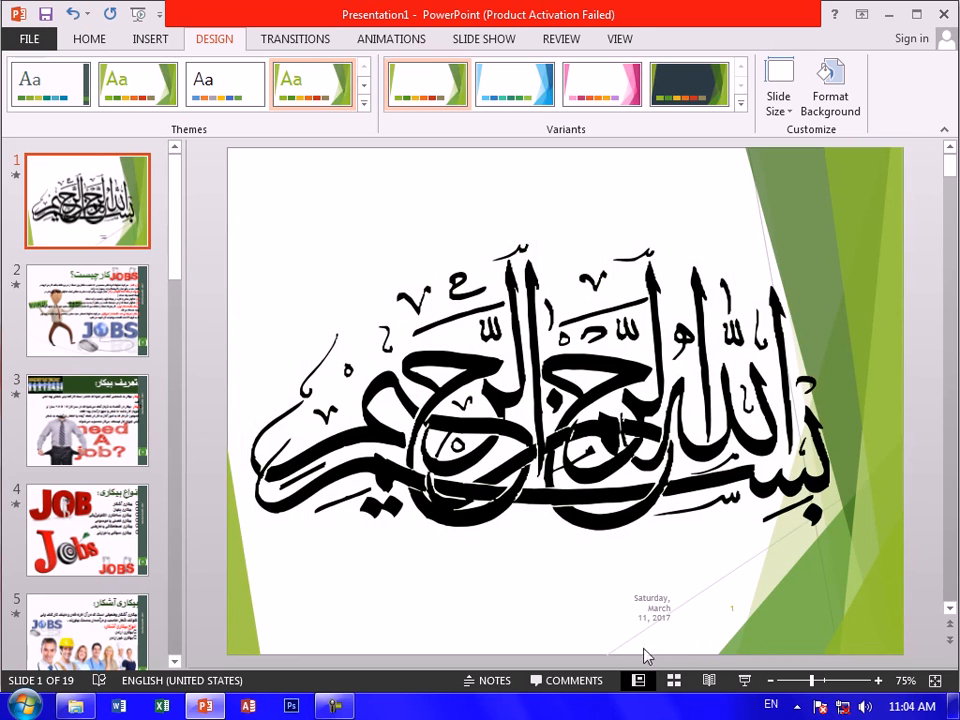
click(88, 292)
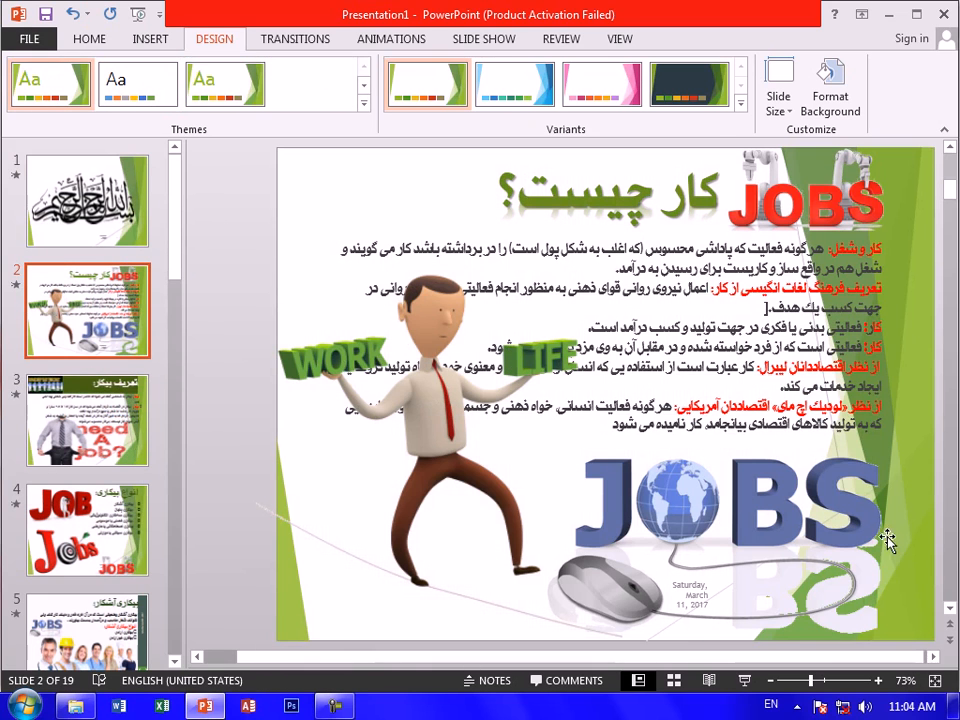
mouse_move(830, 600)
mouse_down()
mouse_move(722, 566)
mouse_move(650, 452)
mouse_move(590, 455)
mouse_up()
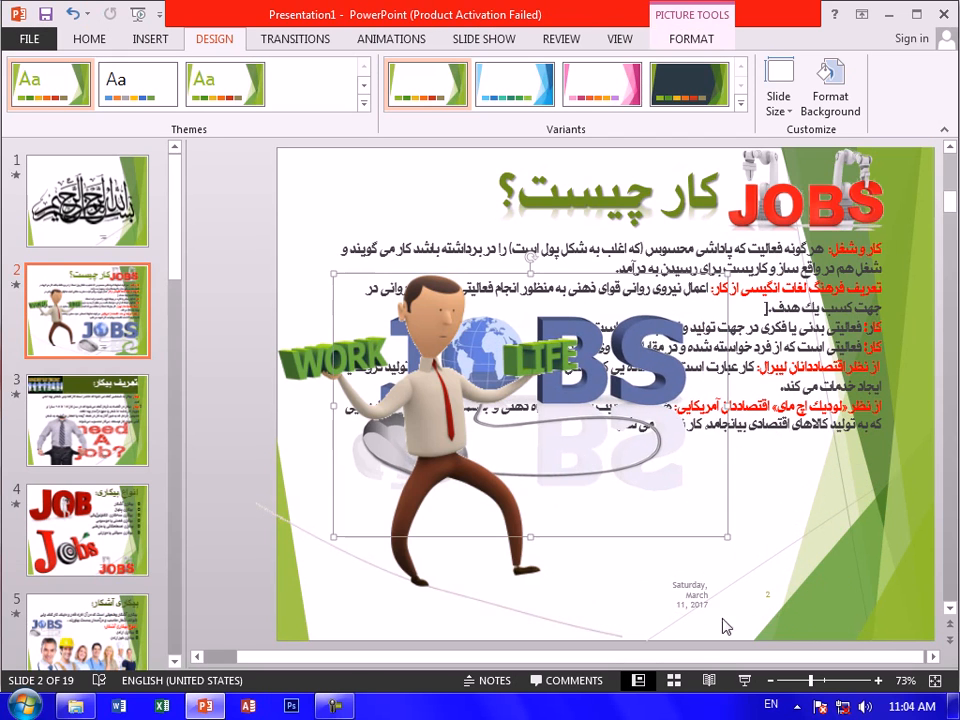
click(705, 586)
click(754, 553)
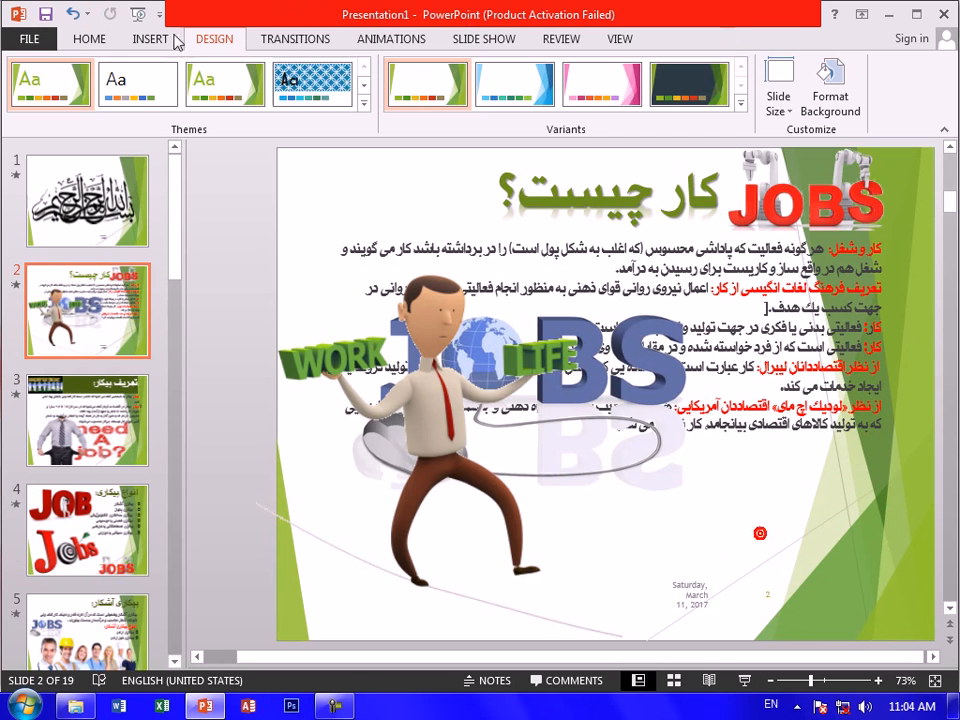
Reapply the date and slide number to all slides and move the red JOBS picture onto the slide 2 title
click(150, 38)
click(659, 95)
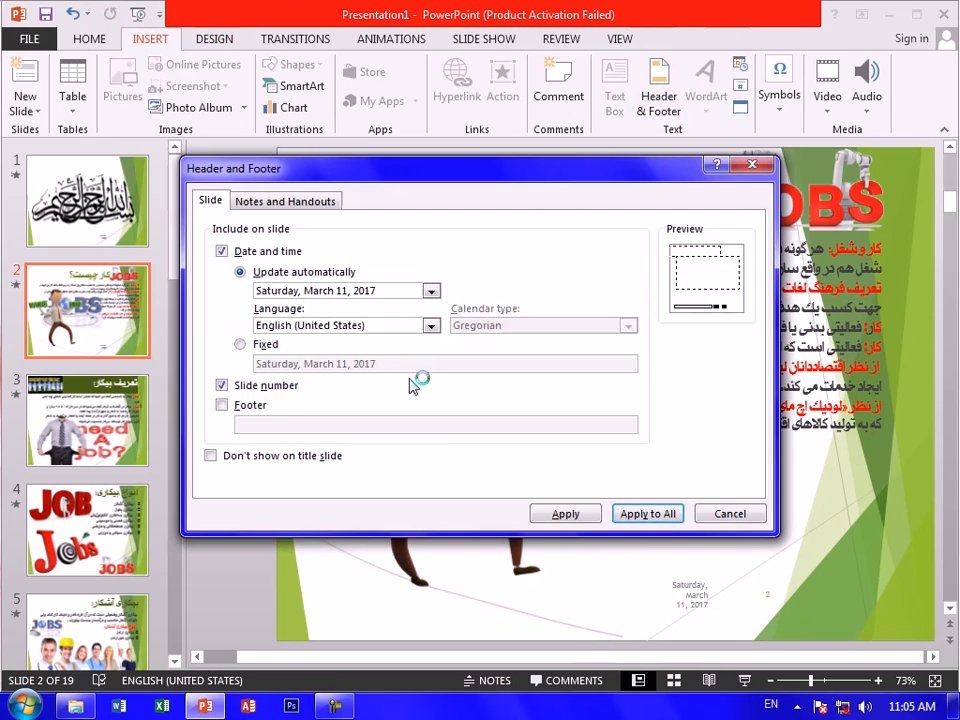
click(649, 519)
drag(816, 192, 637, 205)
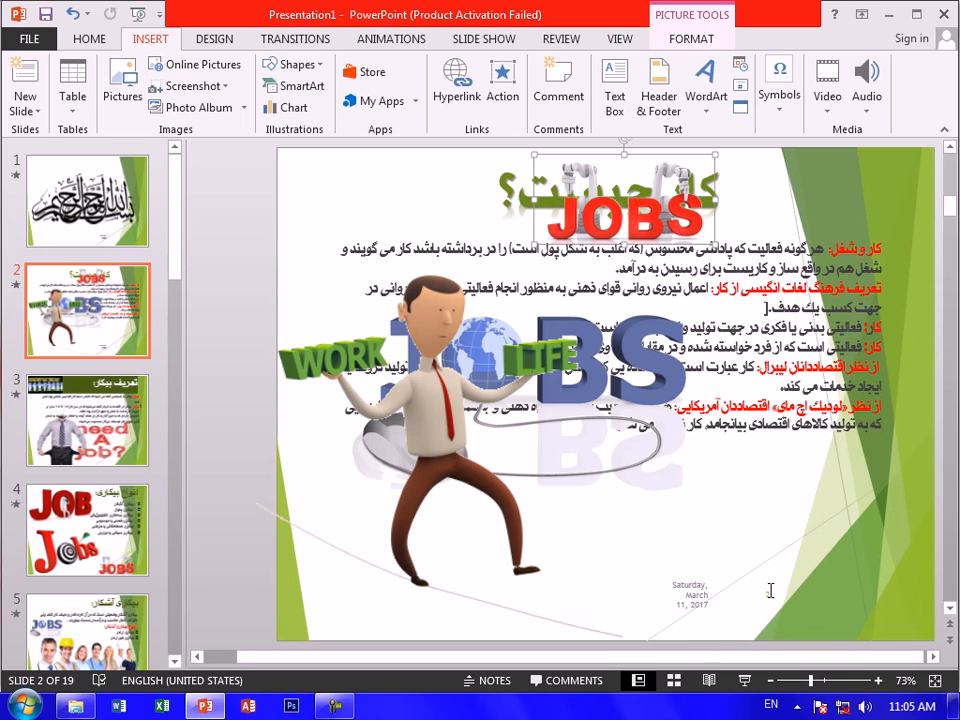
click(659, 100)
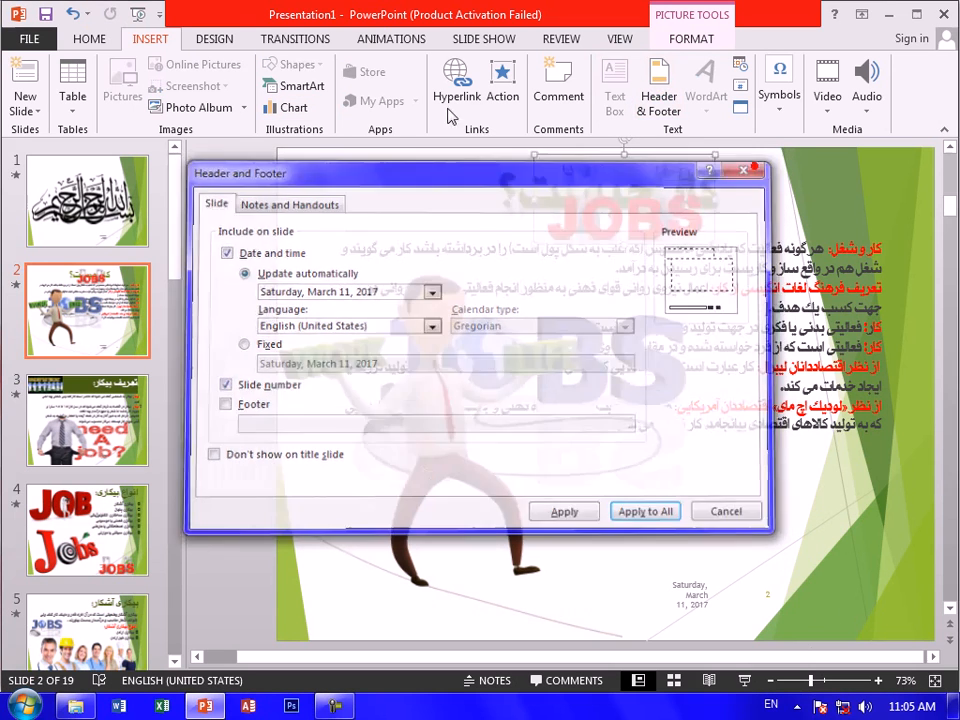
key(Escape)
Try the blue patterned theme and undo the theme and picture changes back to the original dark green sidebar design
click(221, 40)
click(318, 80)
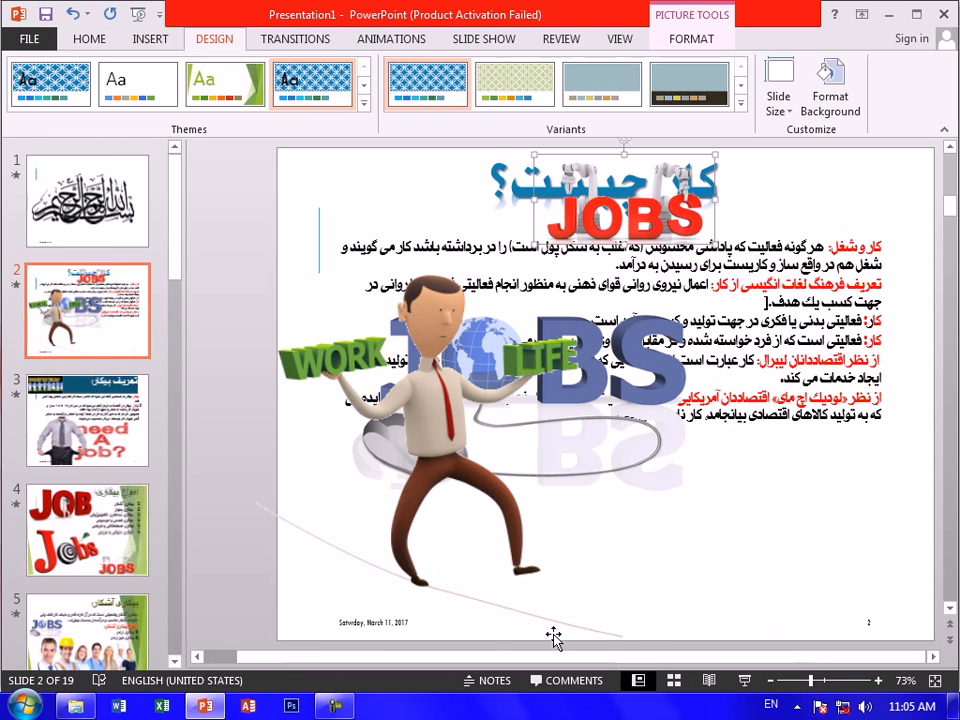
click(73, 14)
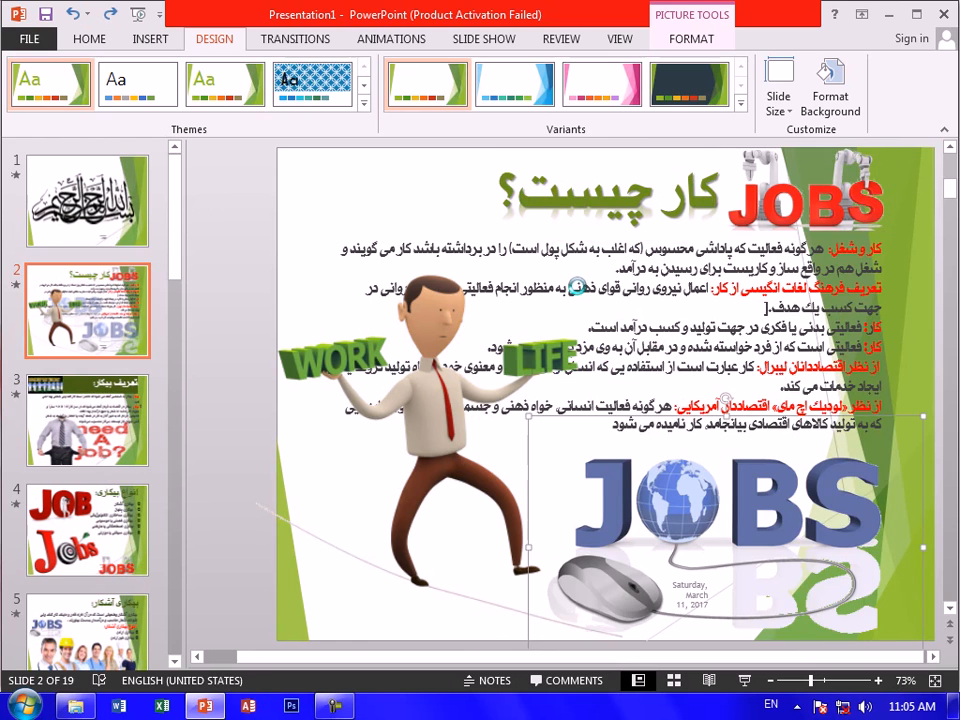
key(ctrl+z)
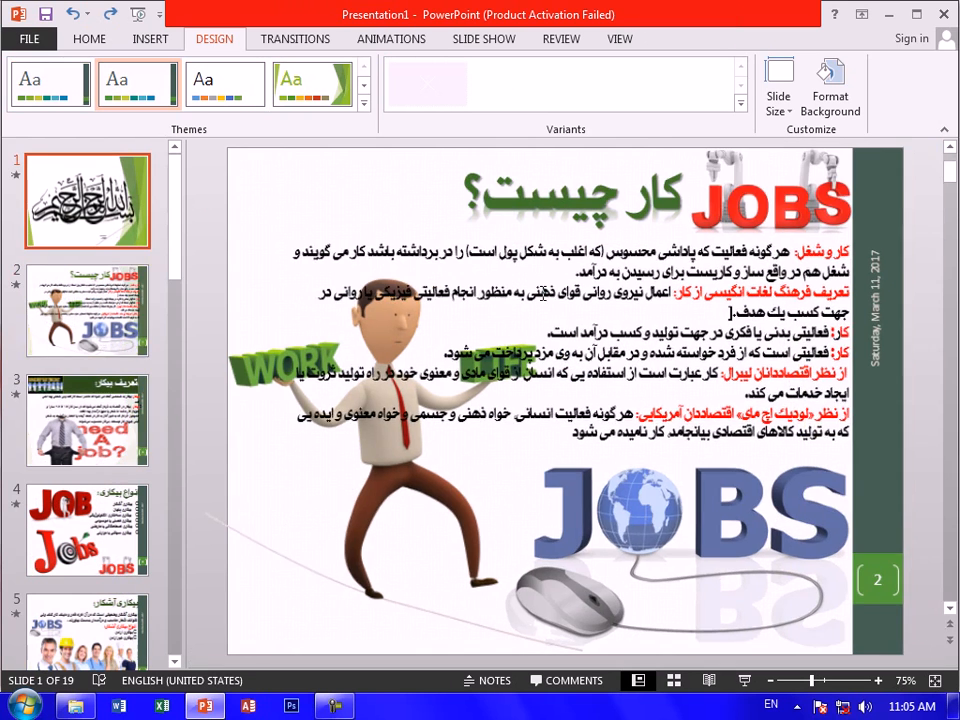
Add a footer reading "Arrange by:" followed by the author's full name to all slides, and check it on the first slides
click(150, 38)
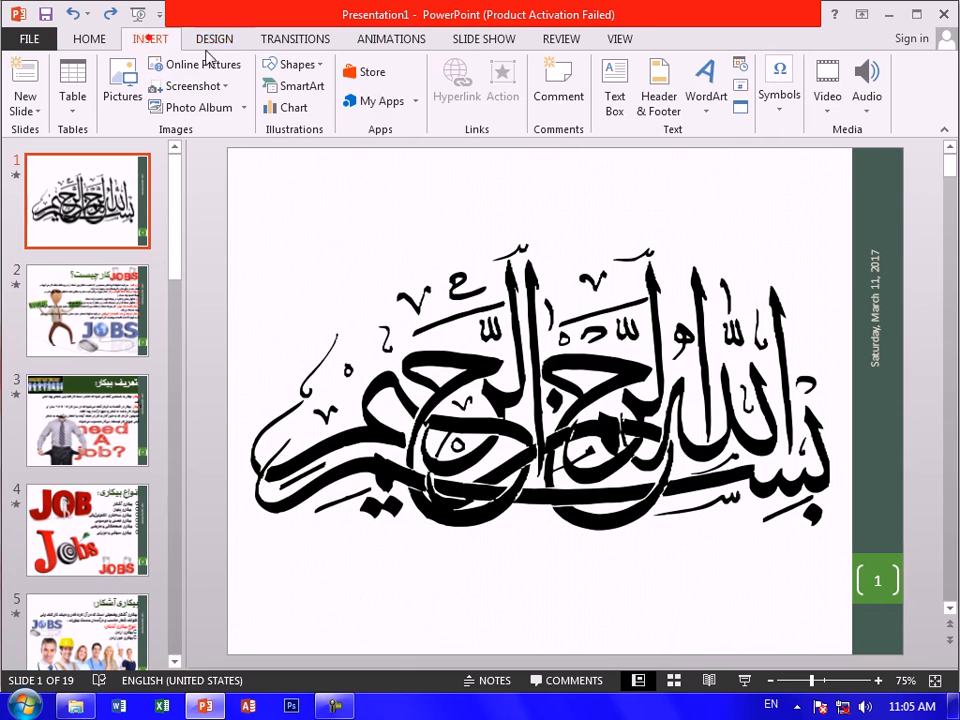
click(664, 100)
click(234, 410)
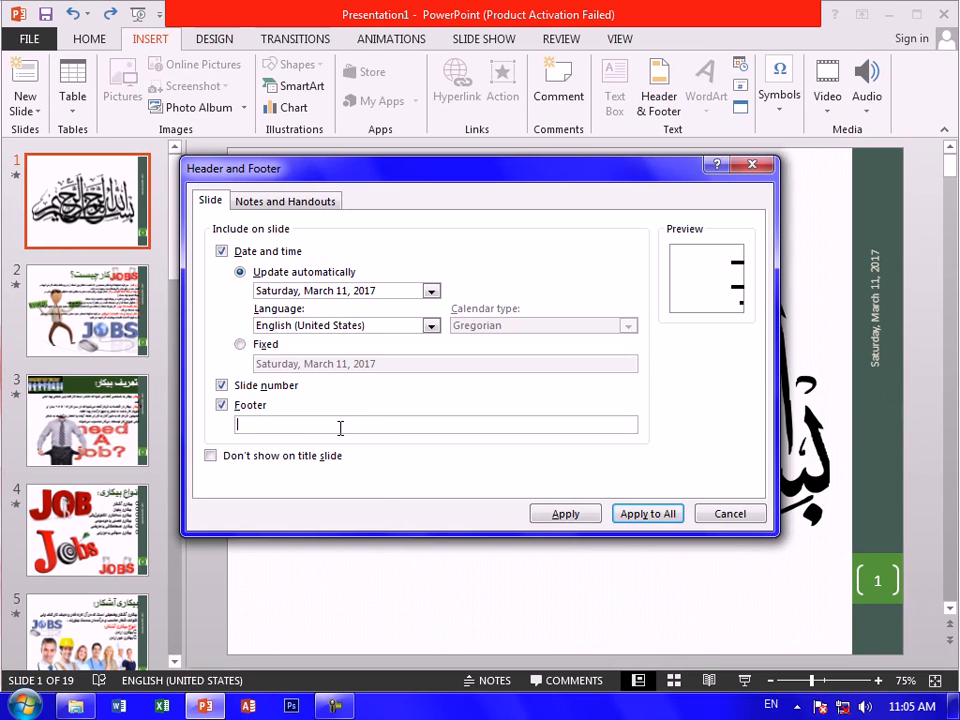
text(Arrange by:Anwar Ahmadi)
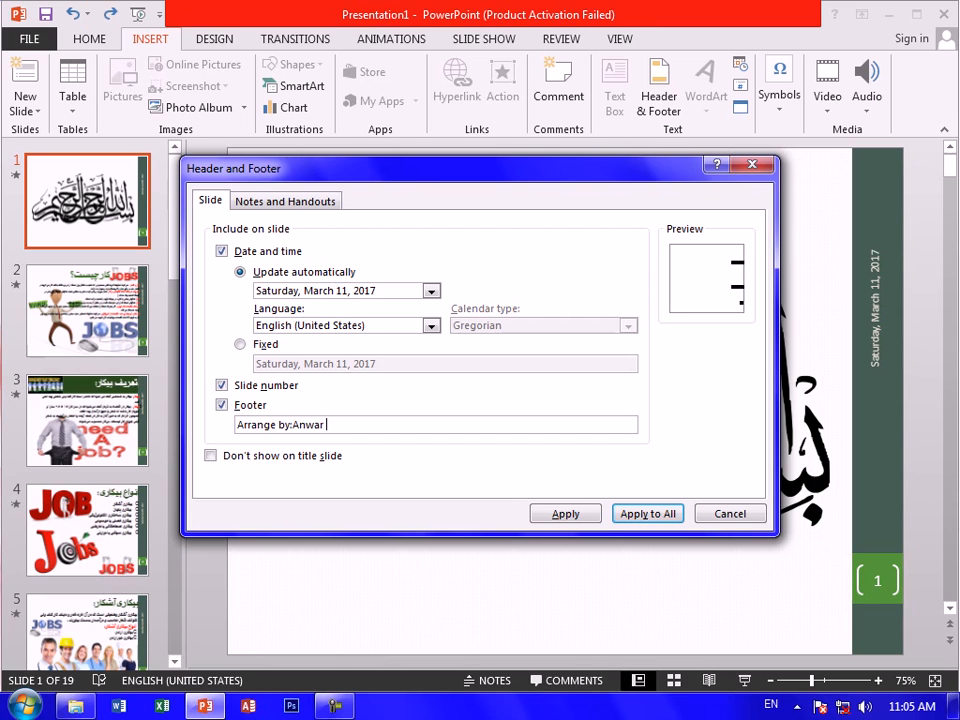
click(641, 522)
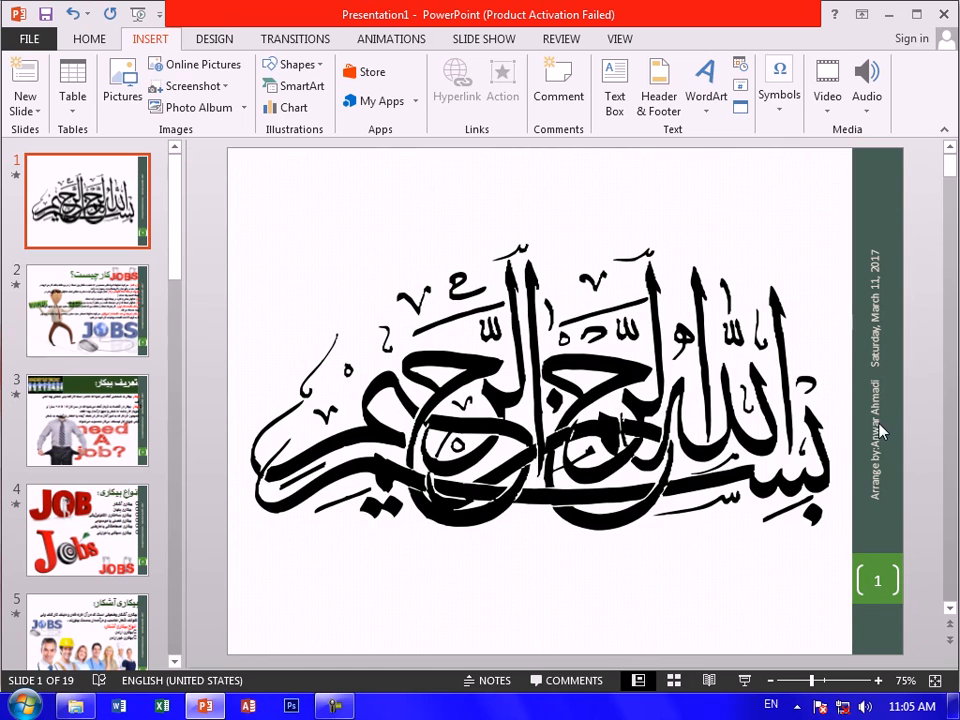
click(122, 306)
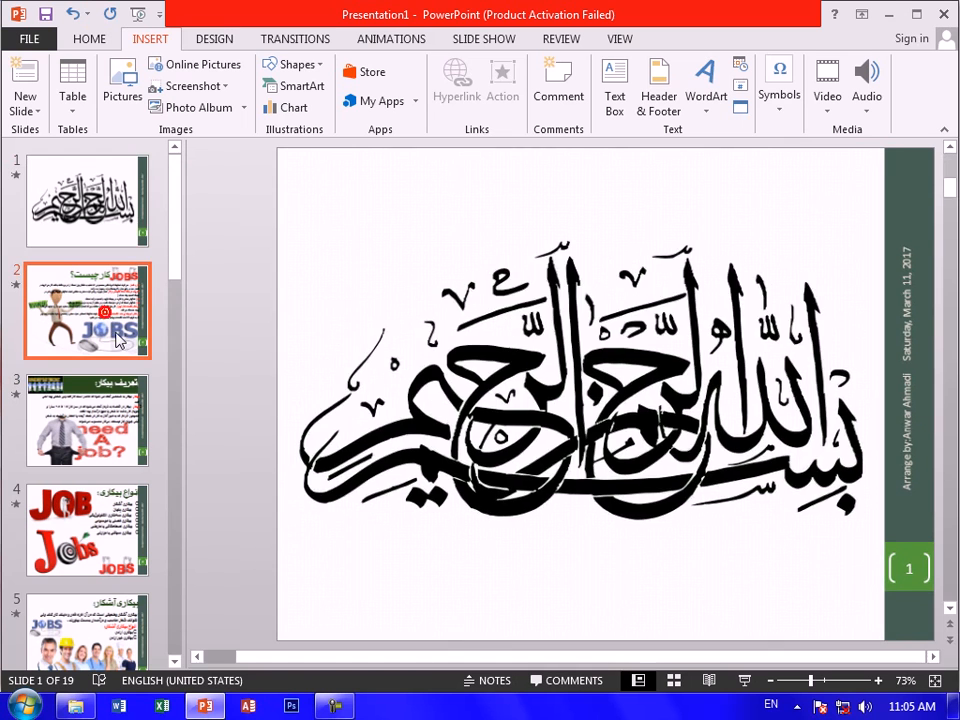
click(88, 200)
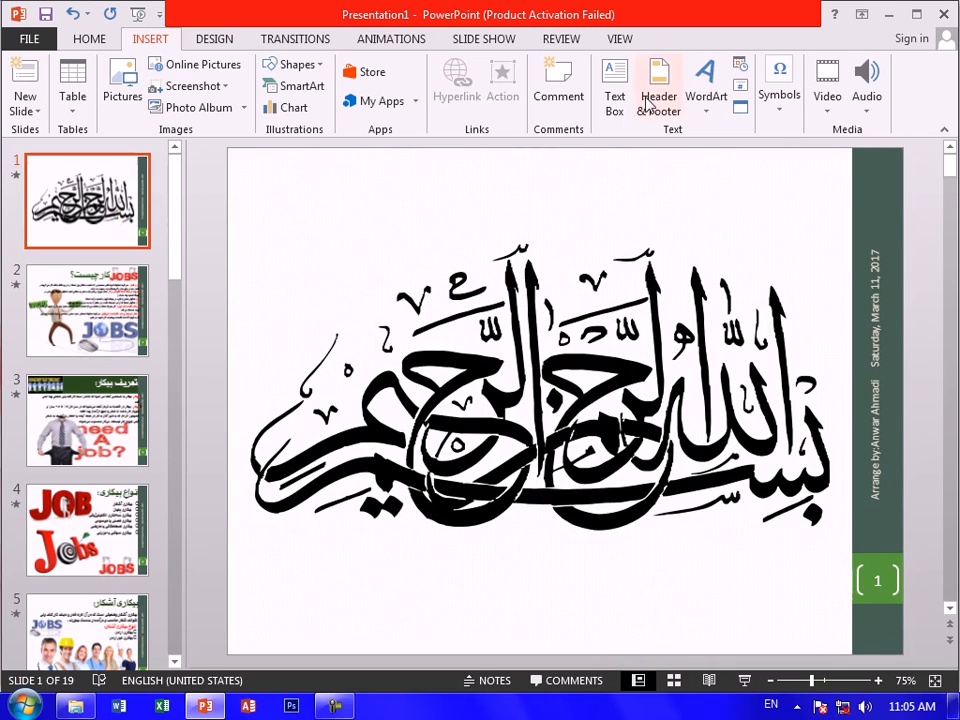
Remove the footer text from all slides, keeping the date and slide number
click(657, 97)
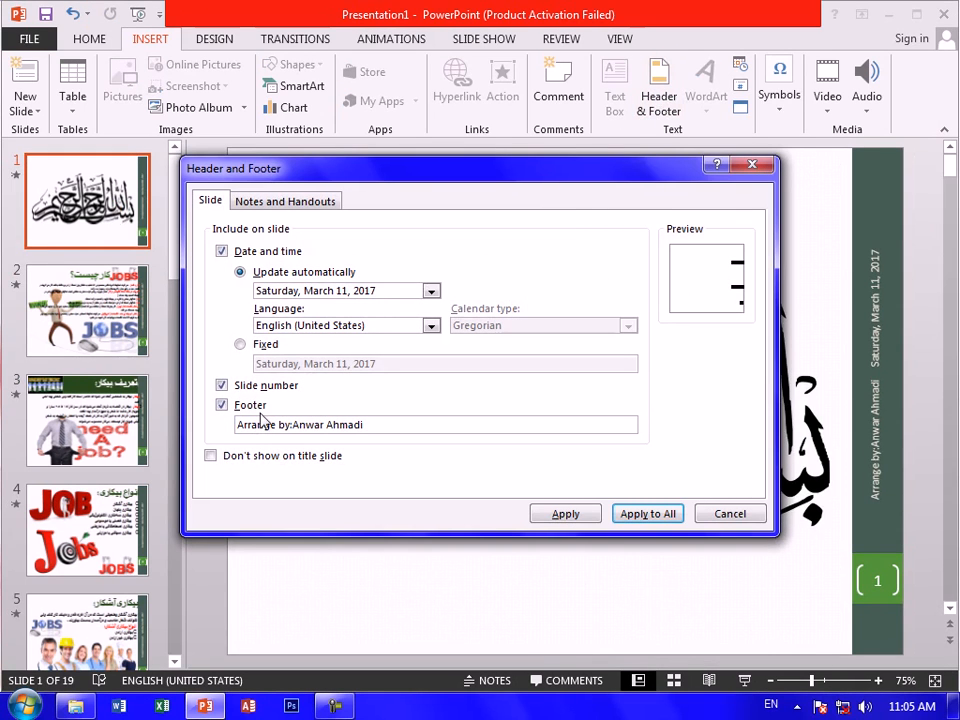
click(250, 407)
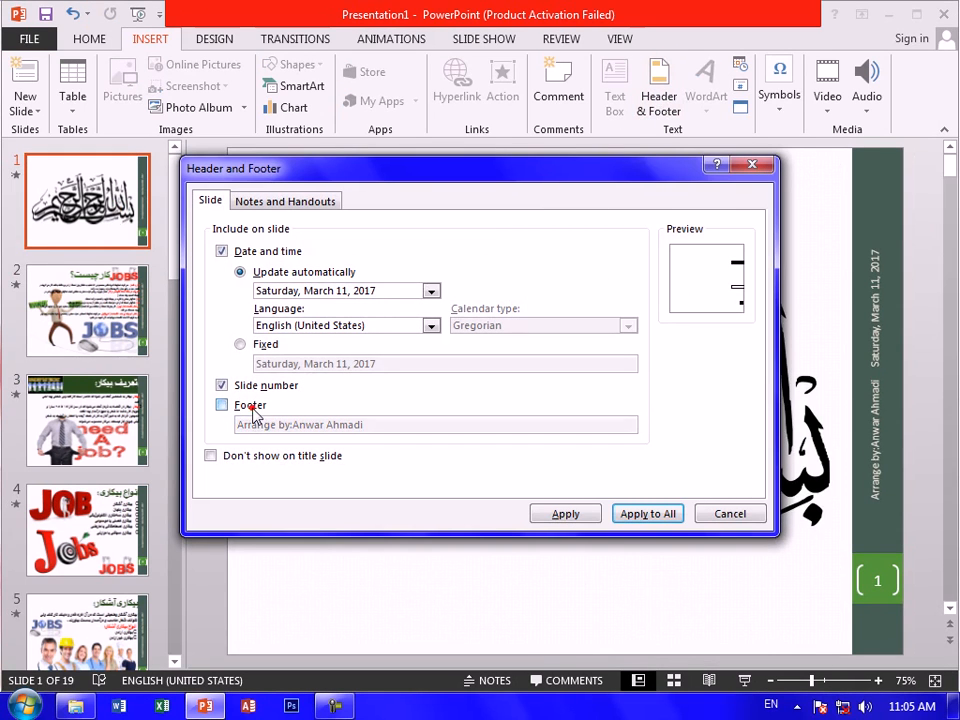
click(650, 516)
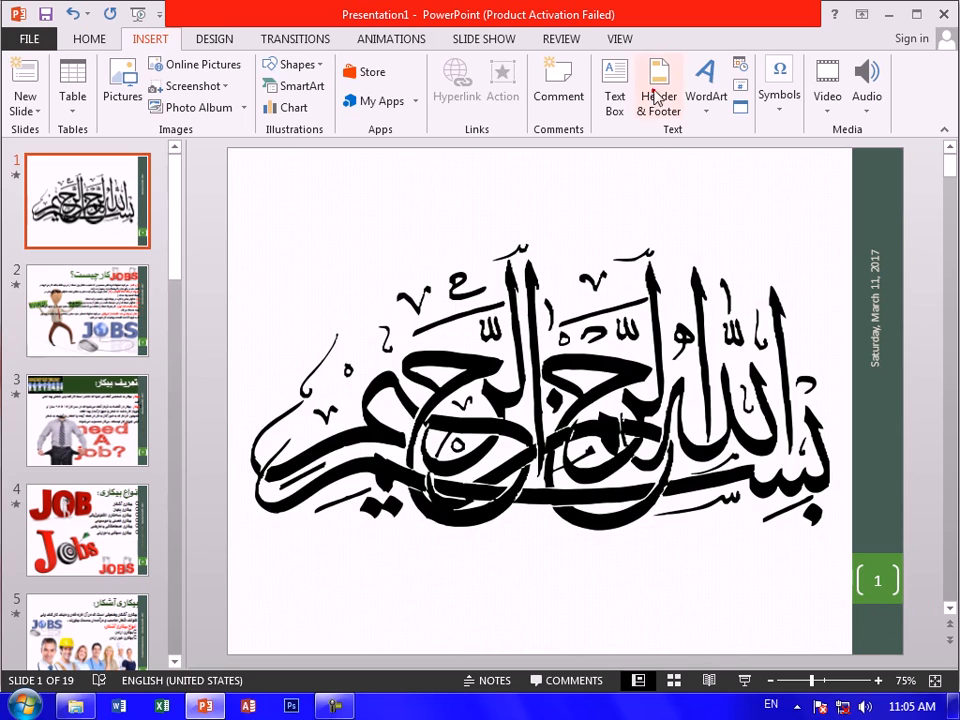
Turn the existing author footer back on for all slides
click(655, 92)
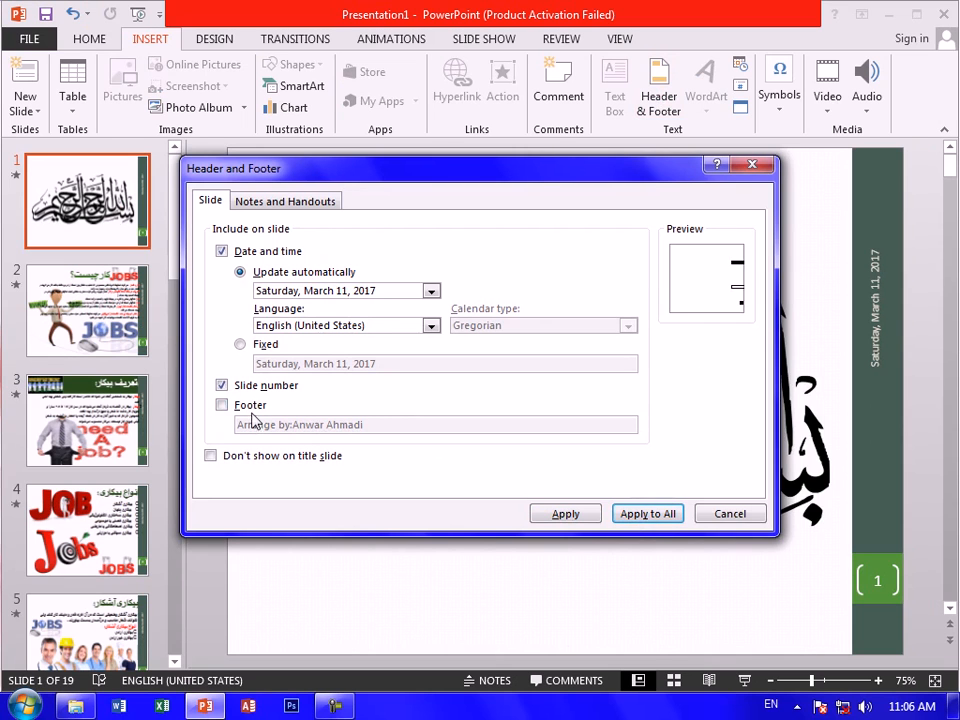
click(245, 408)
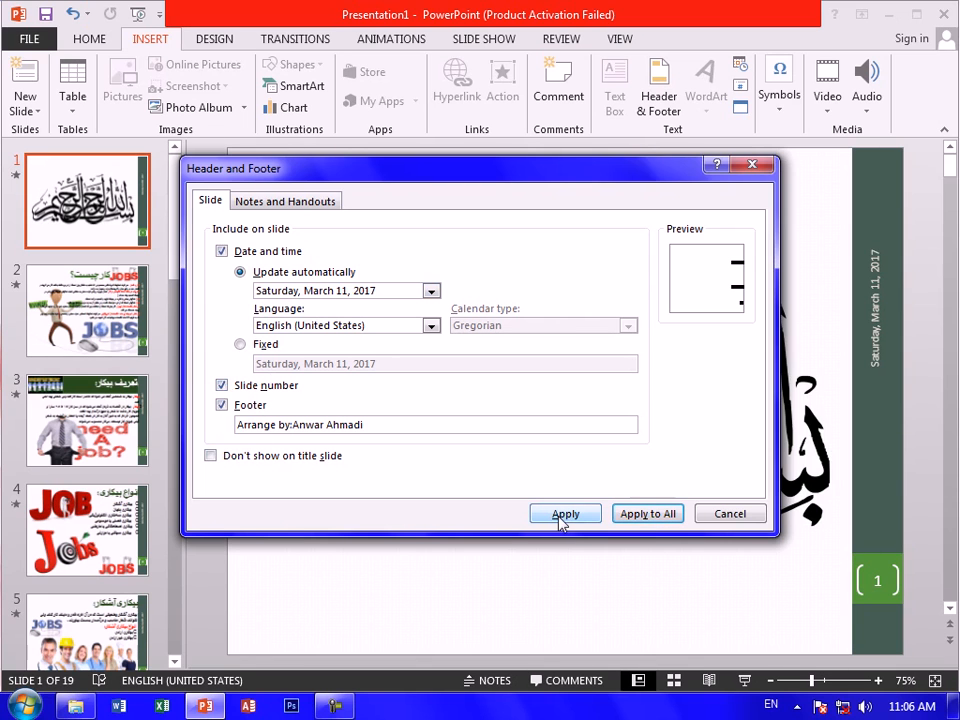
click(634, 516)
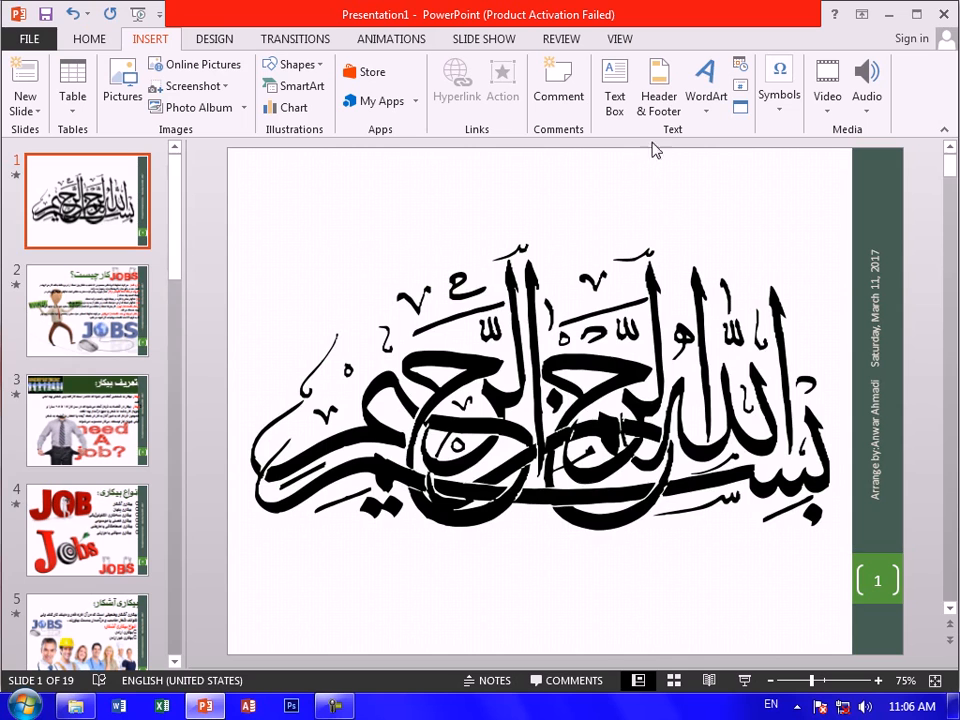
Turn on the option to hide the date, slide number and footer on the title slide, and apply it to all slides
click(658, 100)
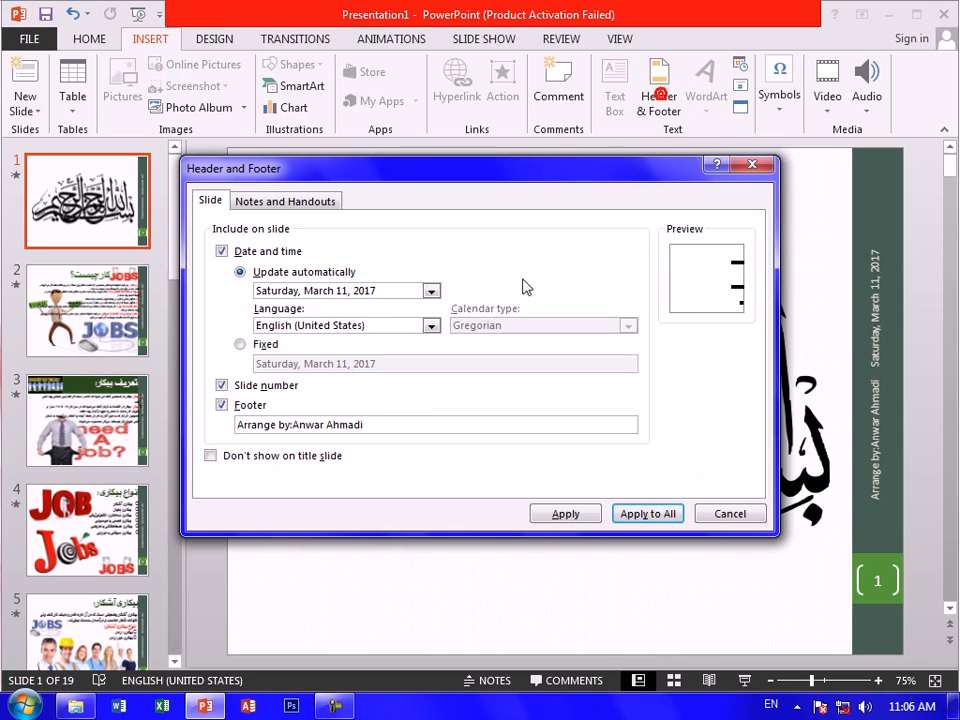
click(279, 457)
click(576, 518)
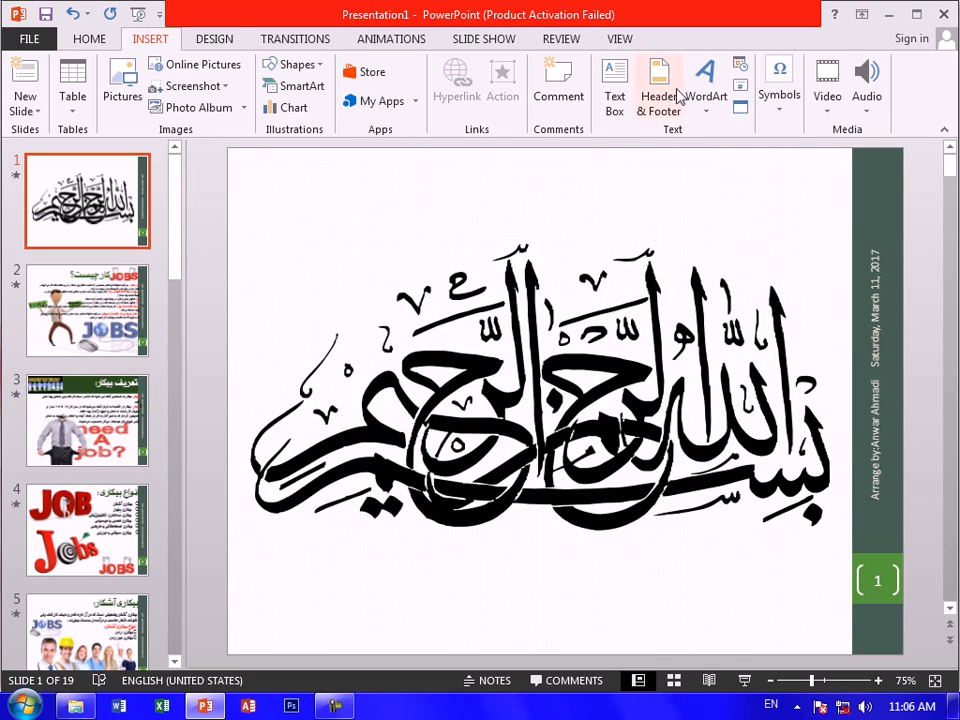
click(658, 100)
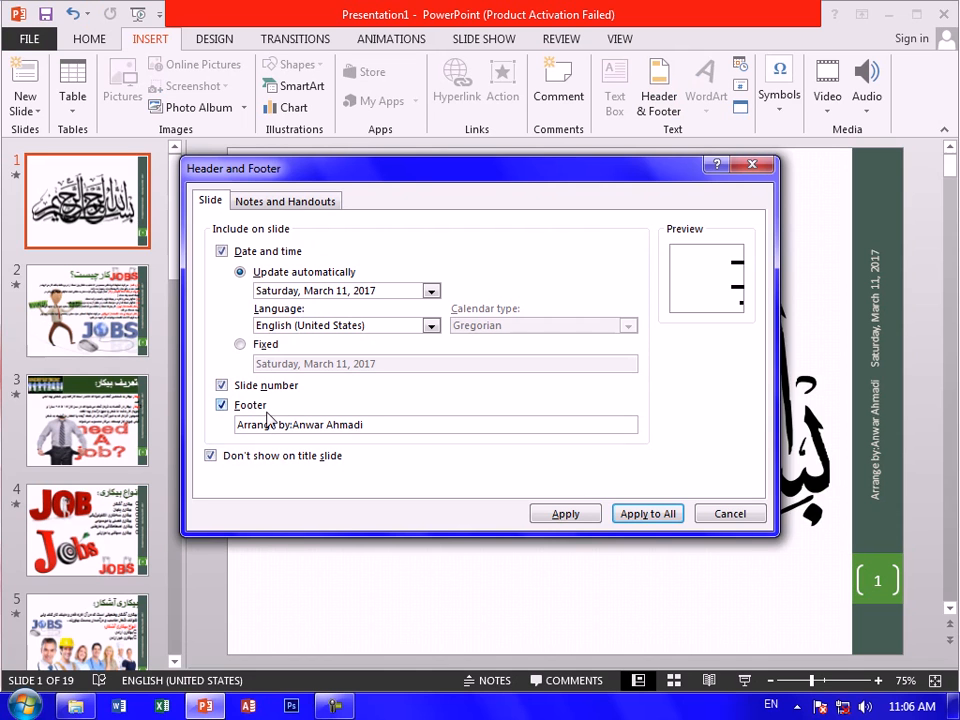
click(645, 514)
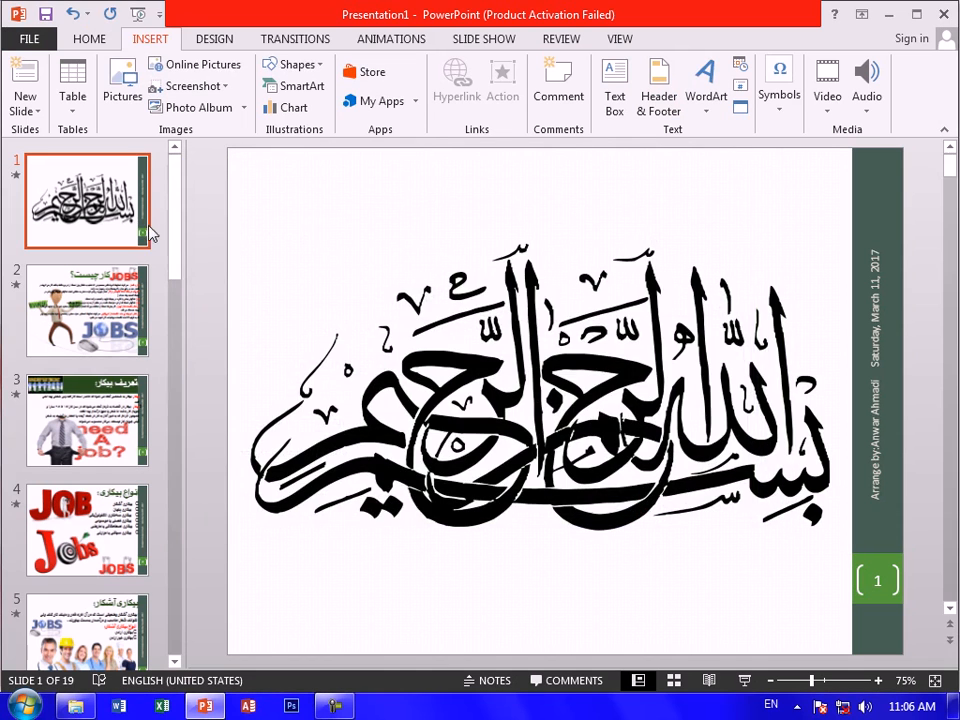
Delete the opening calligraphy slide from the presentation
click(210, 41)
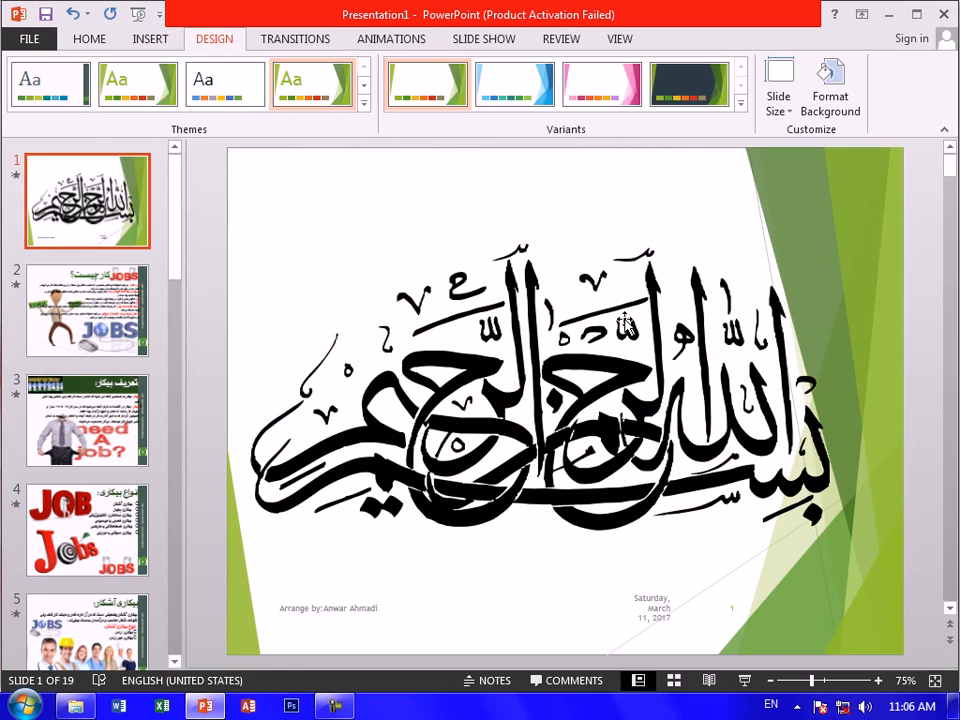
click(152, 38)
key(Delete)
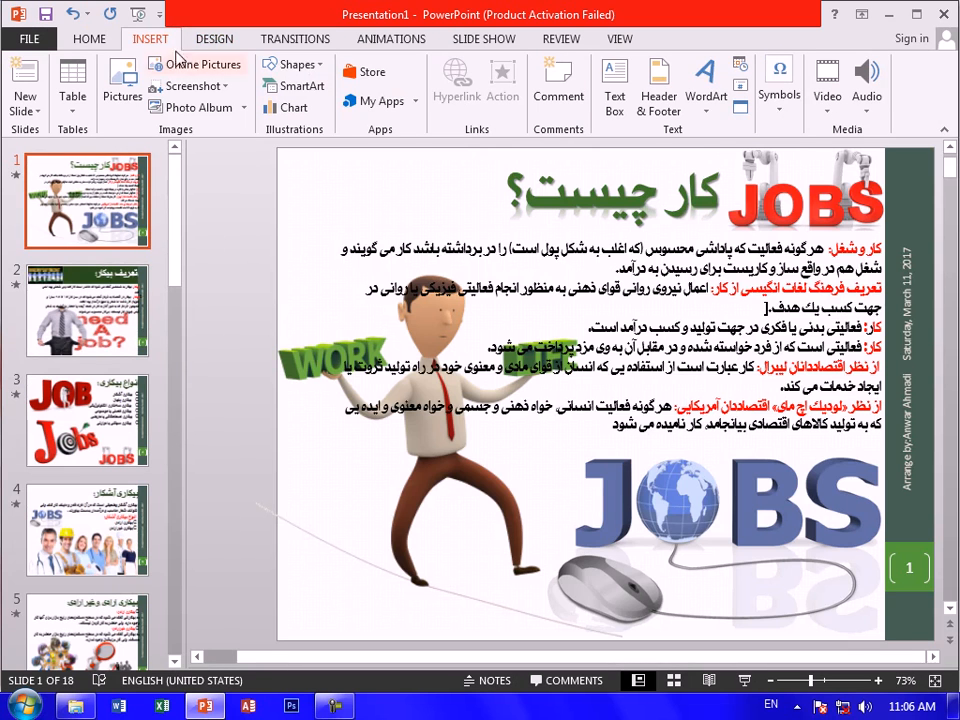
Reapply the header and footer settings to the new first slide only, with the title slide exclusion left on
click(211, 40)
click(150, 38)
click(663, 89)
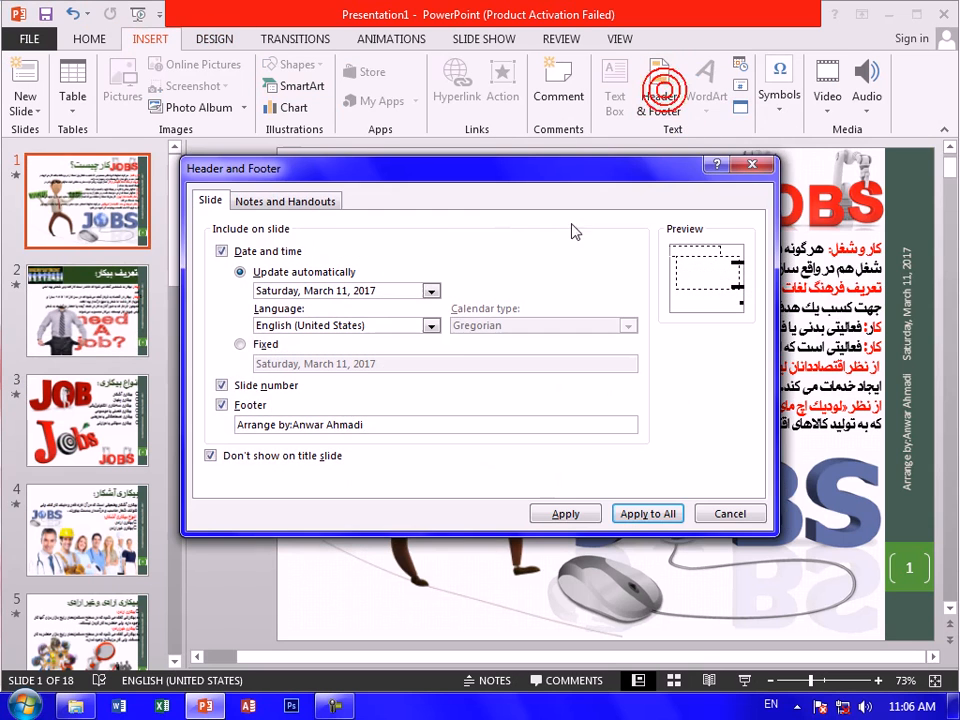
click(562, 515)
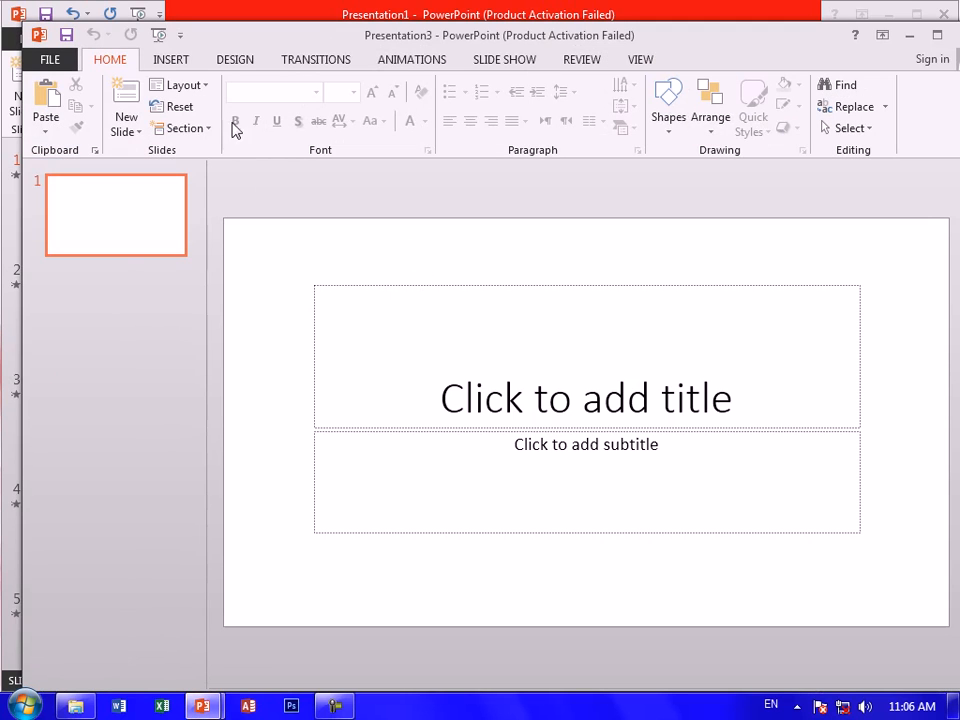
In a new blank presentation, change the first slide to the title-and-content layout and title it AFGHANISTAN
click(190, 86)
click(322, 150)
click(428, 273)
text(Comptuer)
double_click(352, 305)
text(afghanitan)
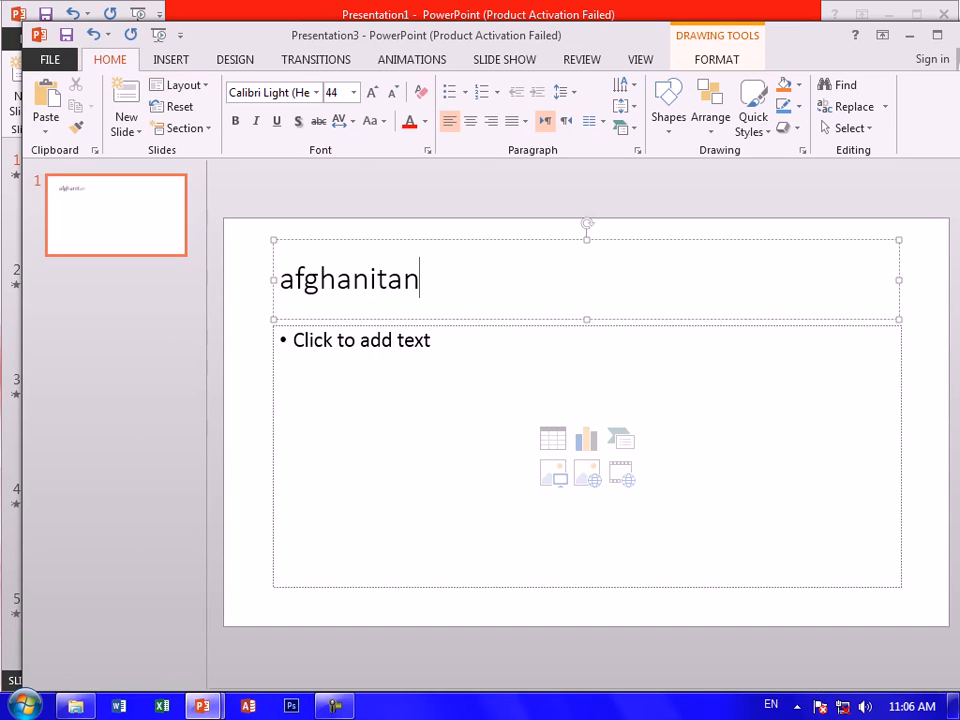
key(ctrl+a)
text(AFGHANITAN)
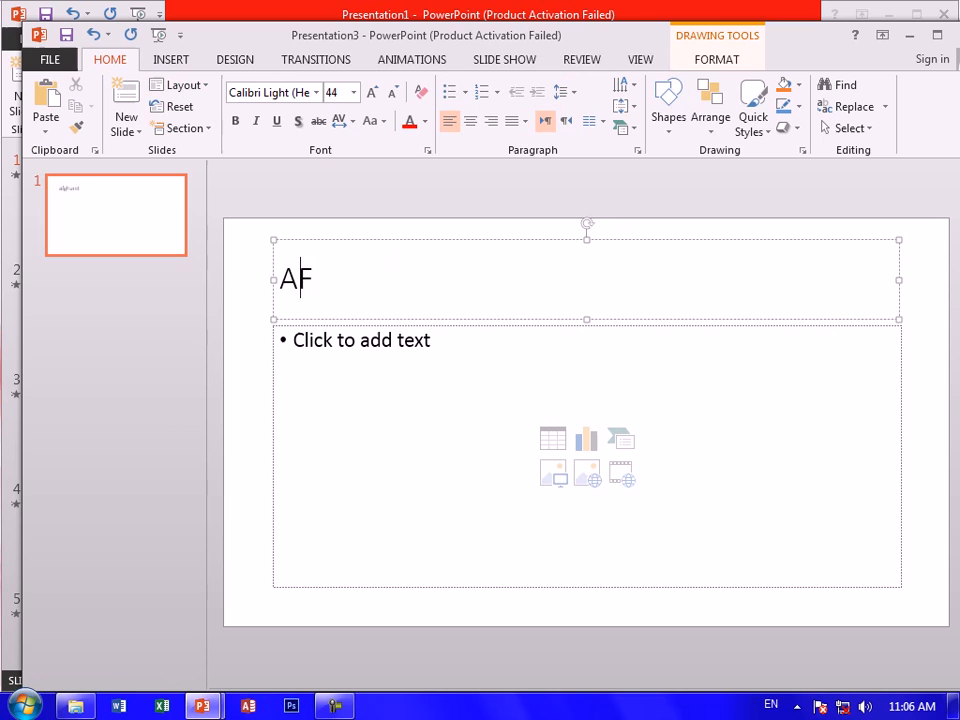
key(BackSpace)
key(BackSpace)
key(BackSpace)
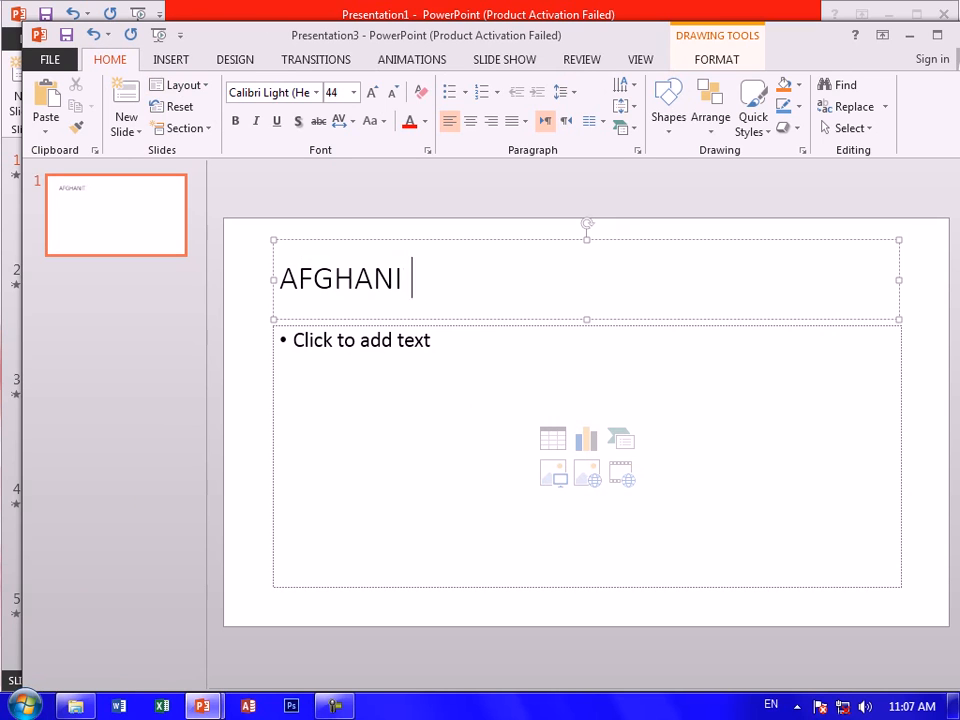
text(ISTAN)
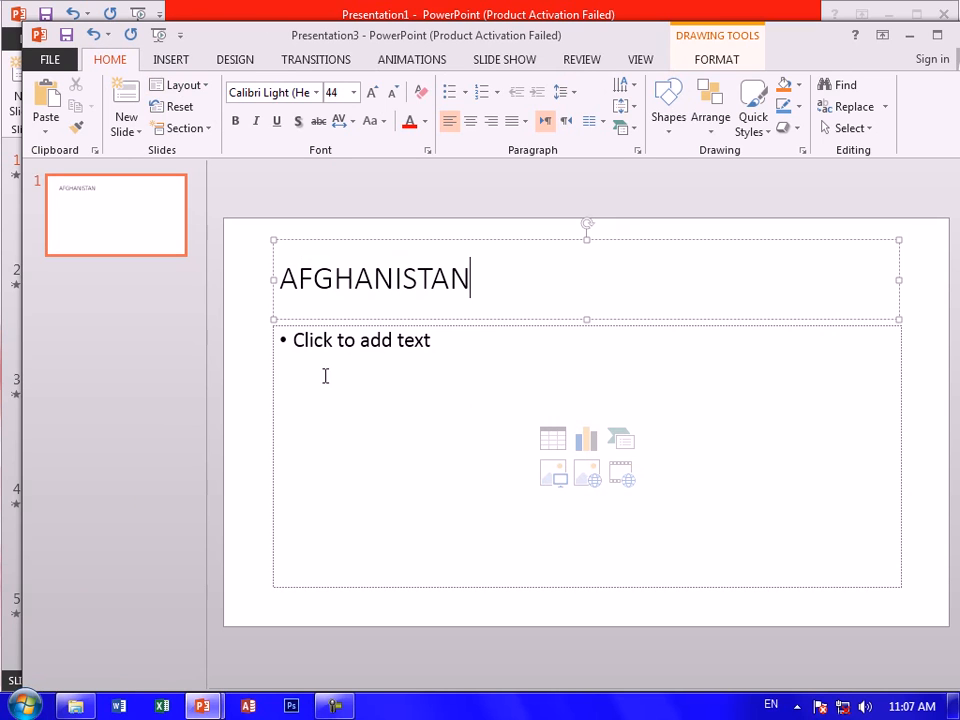
Fill the slide's body placeholder with sample text generated by =RAND()
click(322, 375)
text(=RA)
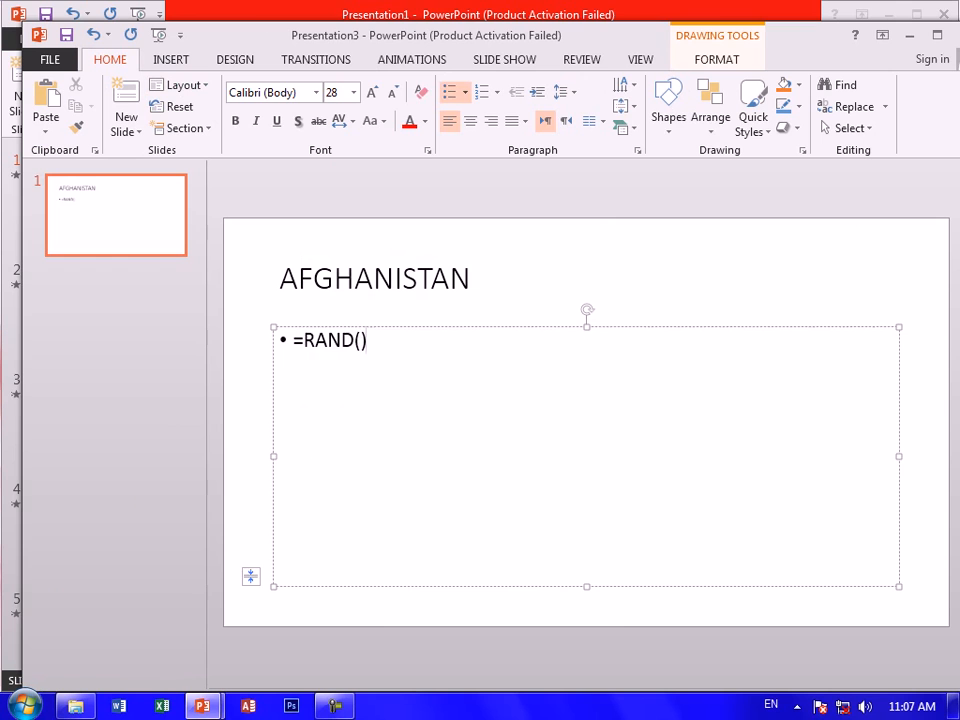
text(ND())
key(Return)
Duplicate the AFGHANISTAN slide four times to make five slides
click(107, 227)
key(ctrl+d)
key(ctrl+d)
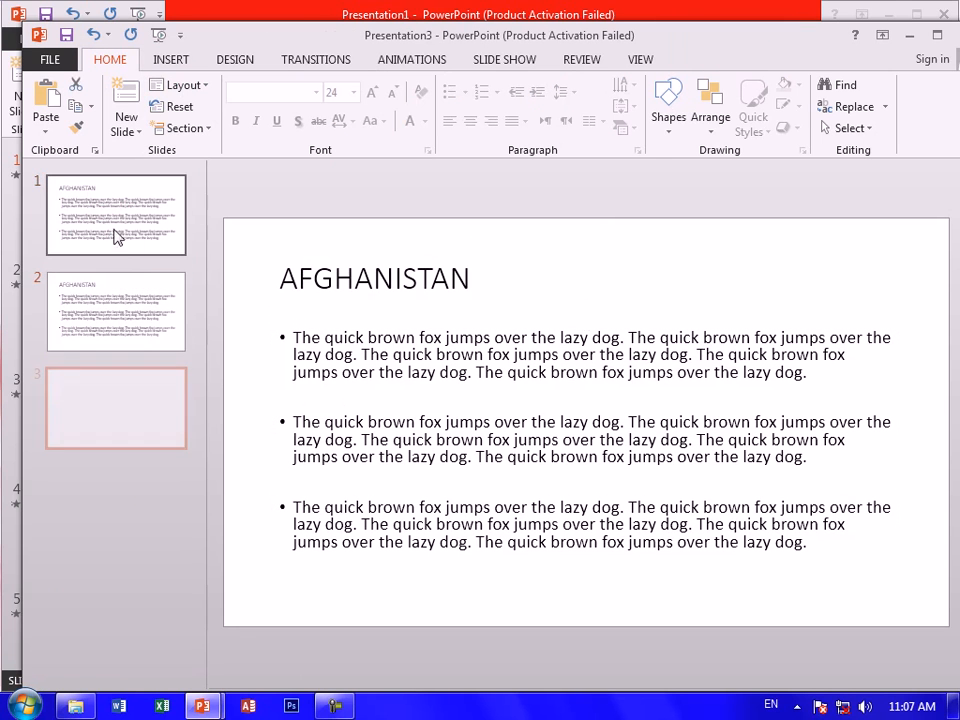
key(ctrl+d)
key(ctrl+d)
Replace the title of slide 2 with "Mazar"
click(139, 281)
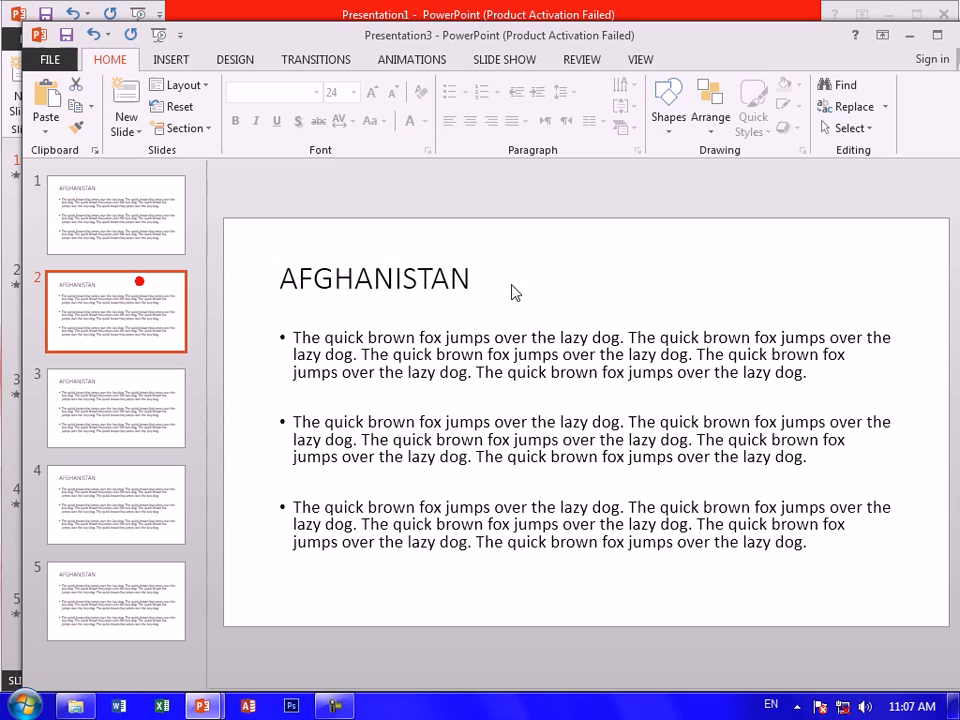
click(511, 292)
drag(482, 274, 251, 274)
text(mAZ)
key(BackSpace)
key(BackSpace)
text(Mazar)
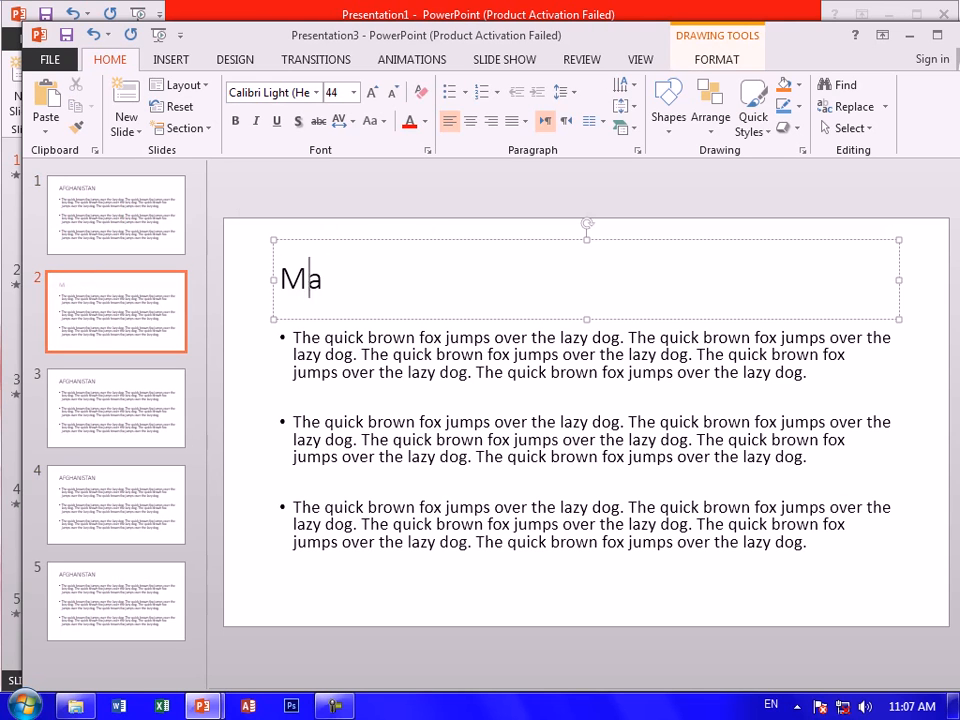
Replace the title of slide 3 with "Herat"
click(117, 400)
double_click(371, 278)
text(h)
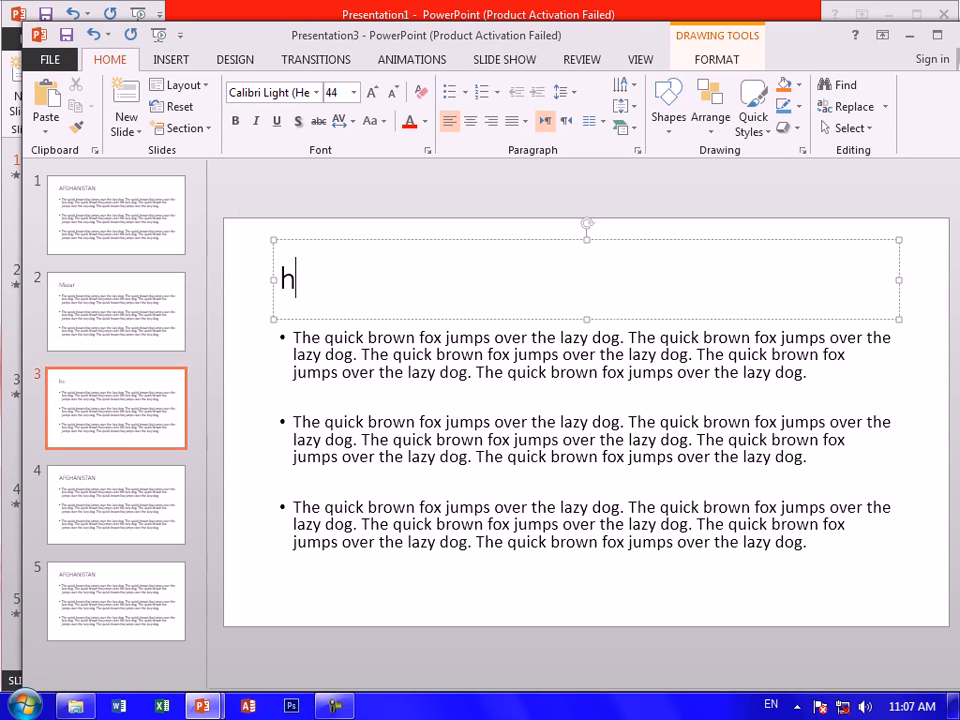
text(Erat)
Replace the title of slide 4 with "Kandahar"
click(154, 489)
double_click(410, 272)
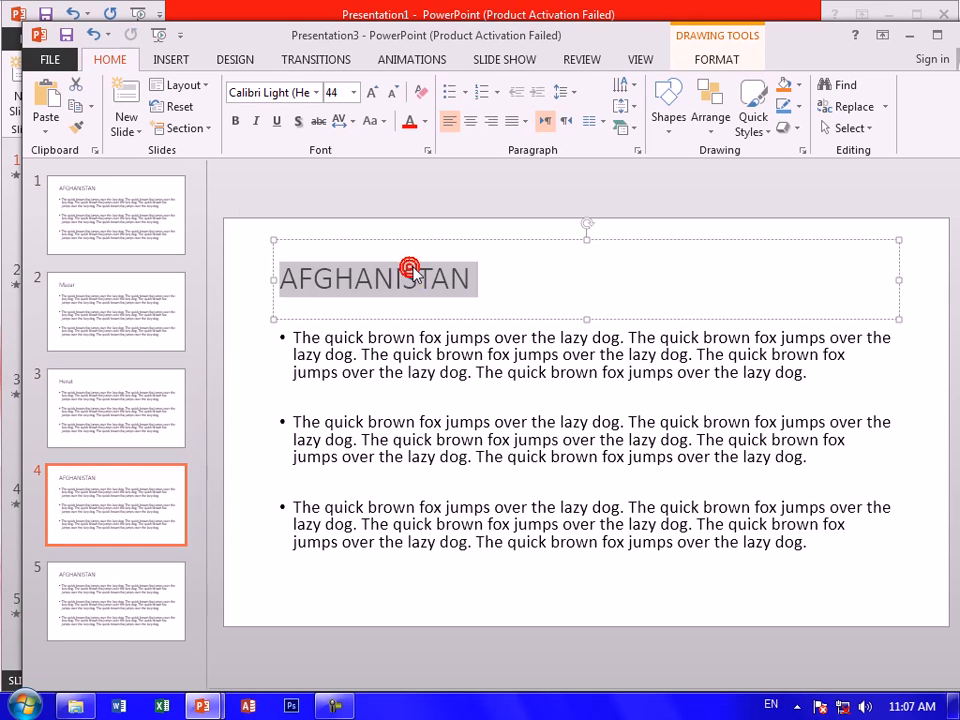
text(P)
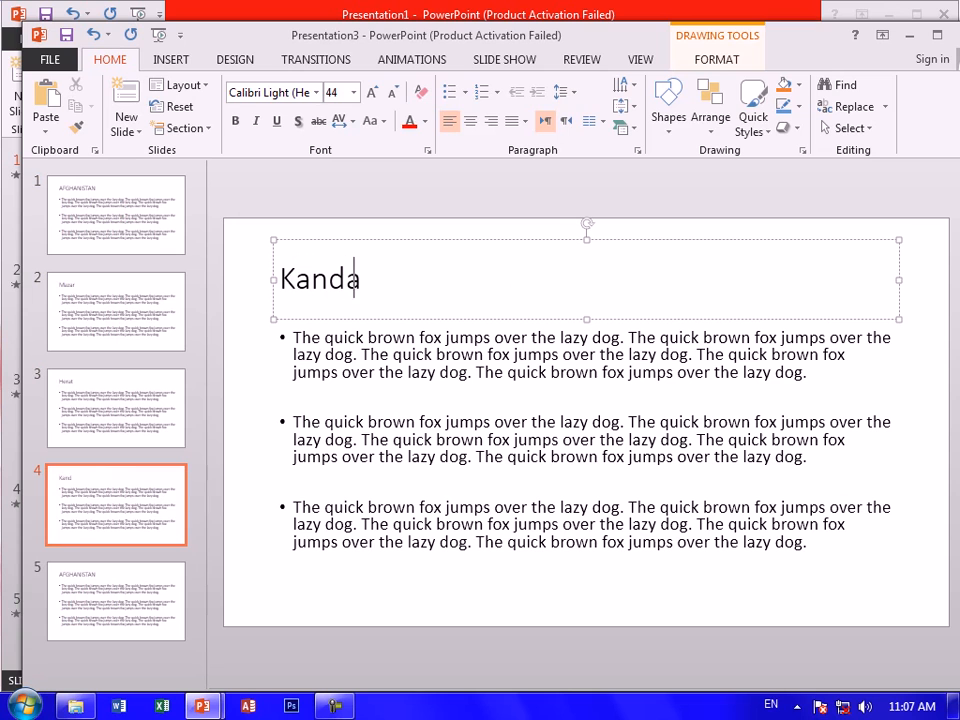
text(har)
Replace the title of slide 5 with "Panjshir"
click(141, 577)
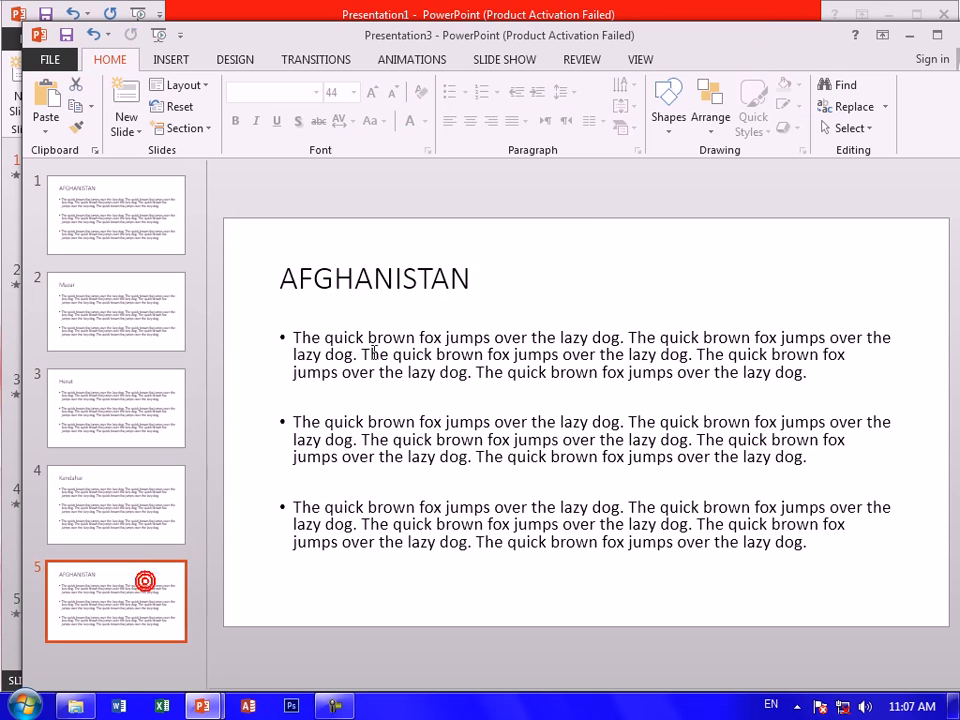
double_click(415, 273)
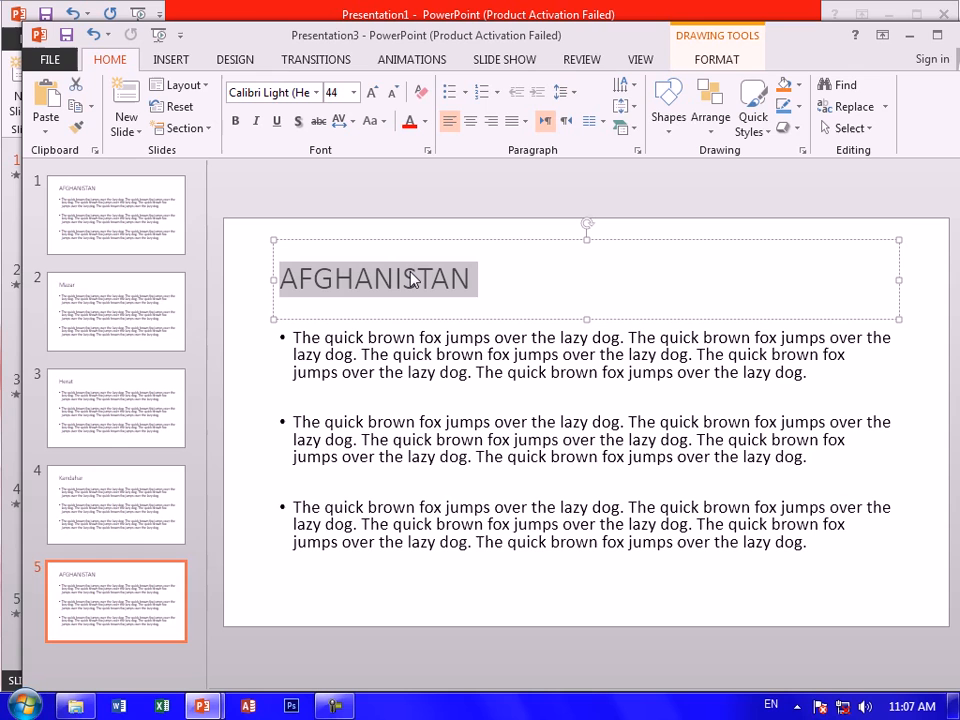
text(Mazar)
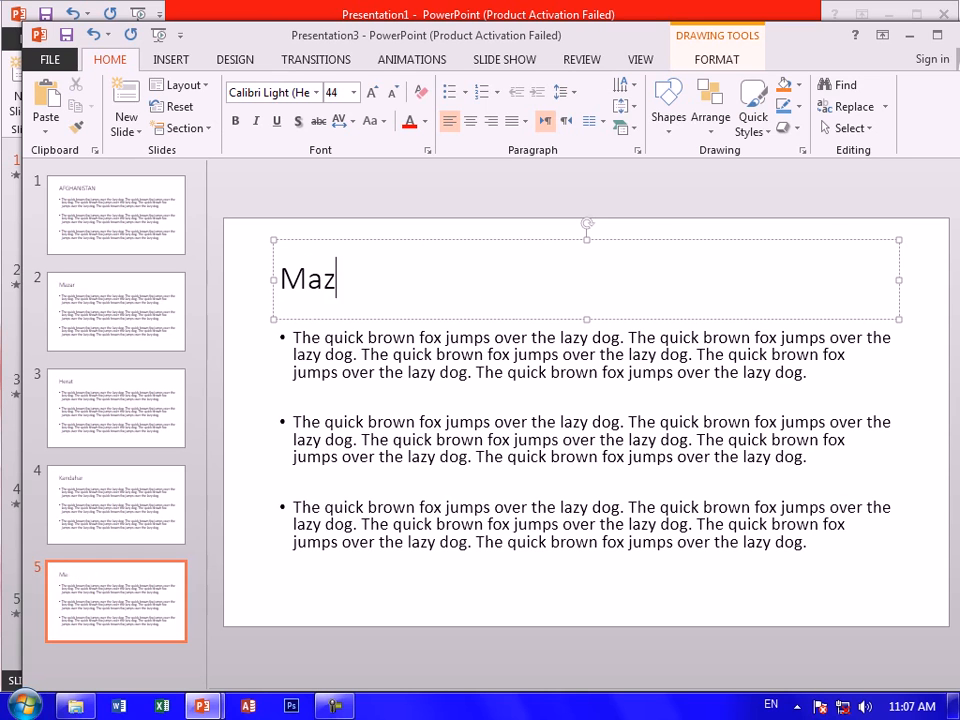
double_click(377, 282)
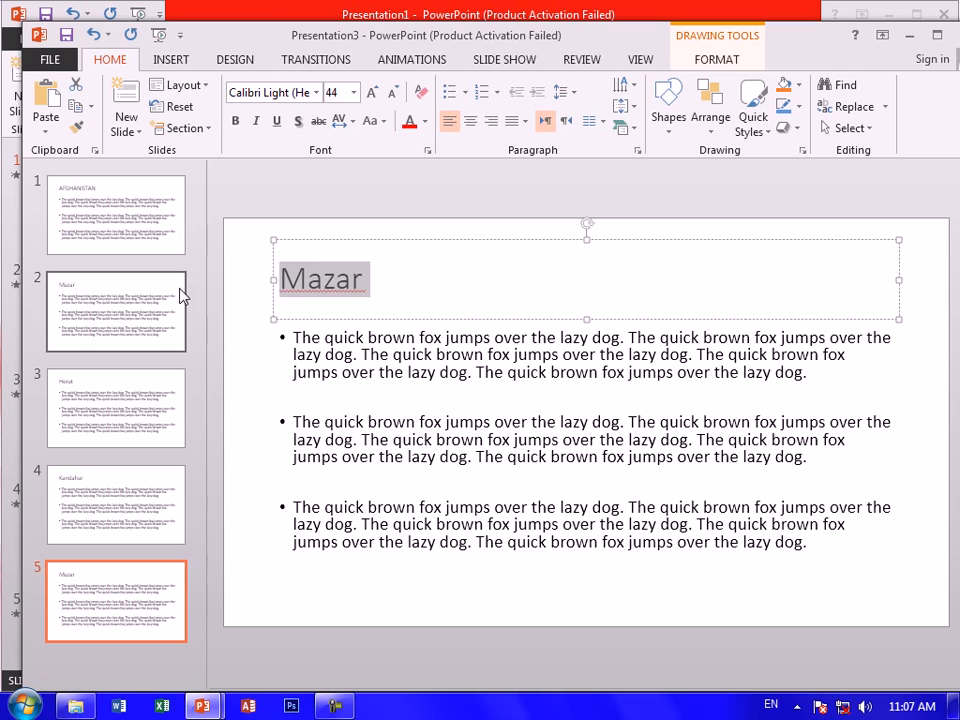
text(Pa)
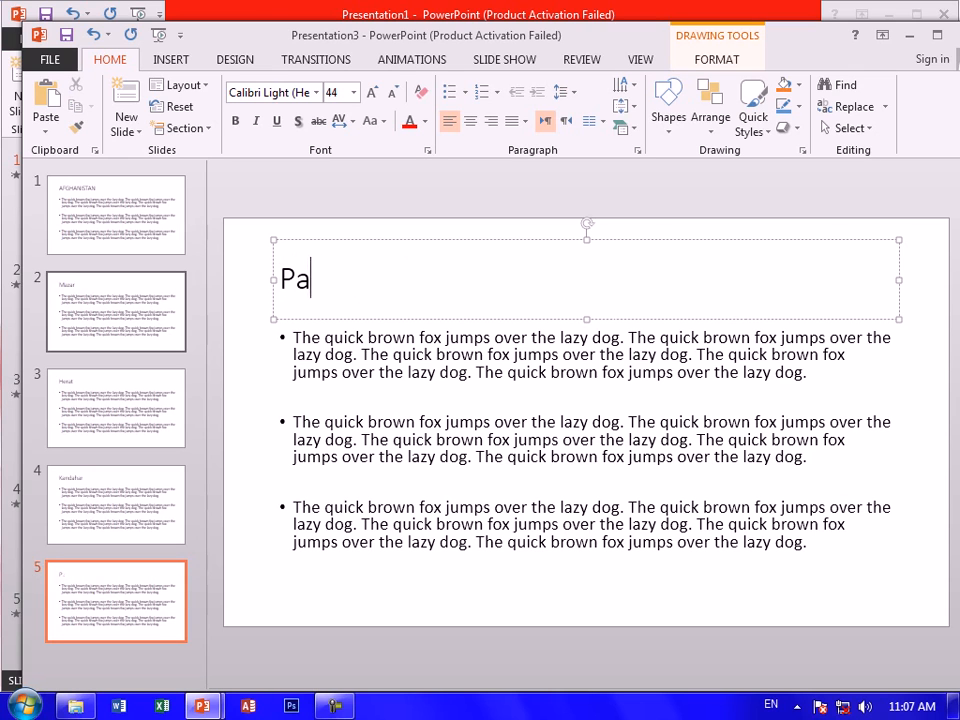
text(rnjsjshir)
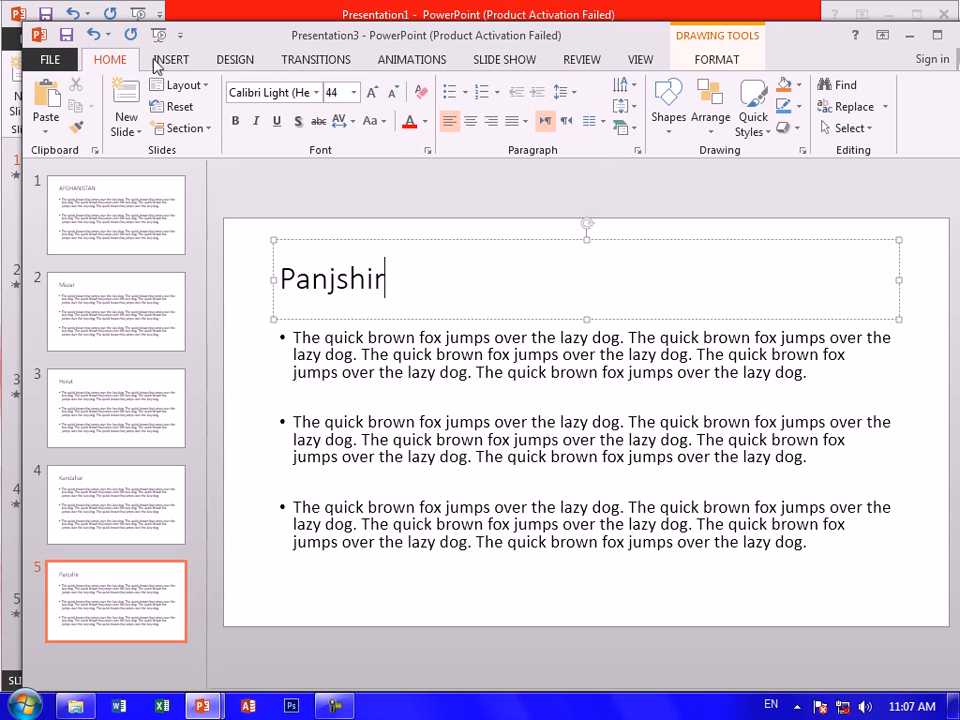
Try the green and plain white themes, and apply the cream theme with the red arrow tag and grass stems
click(238, 64)
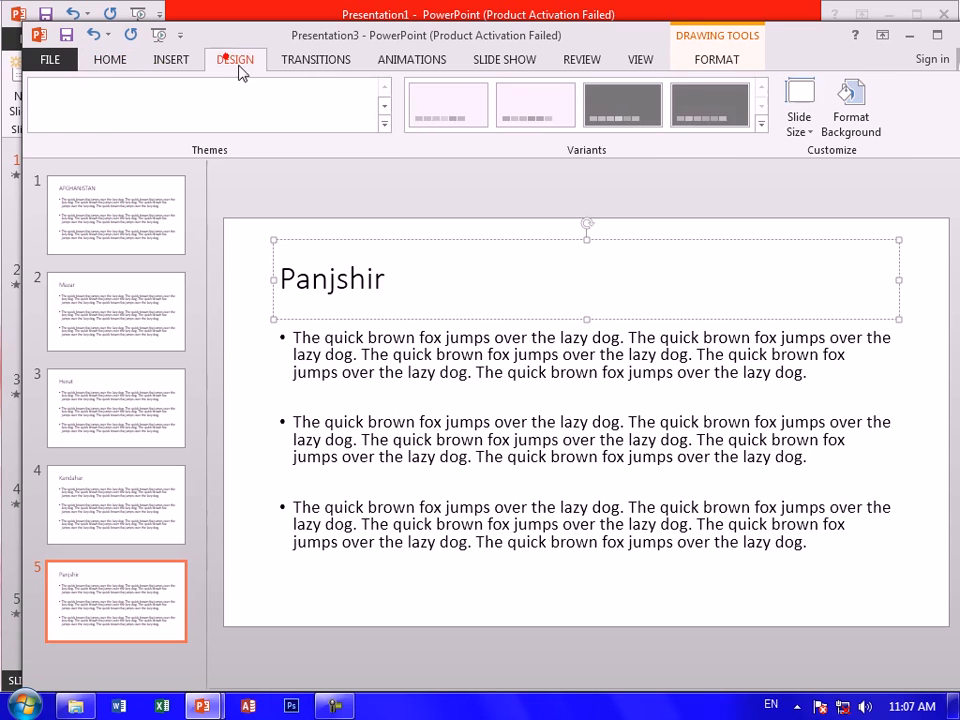
click(267, 112)
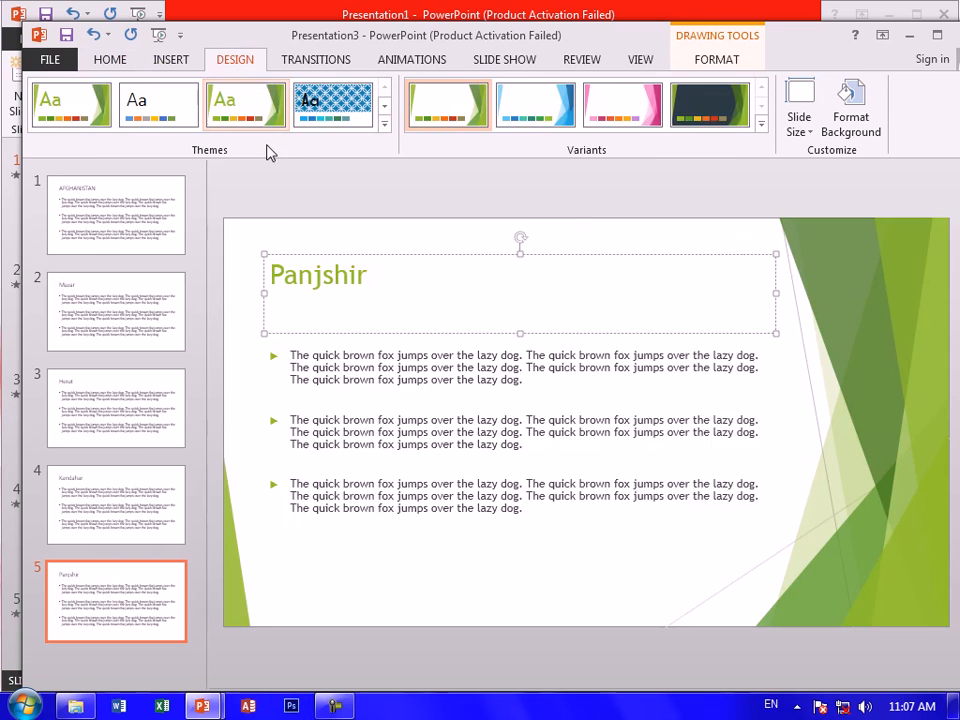
click(150, 103)
click(384, 124)
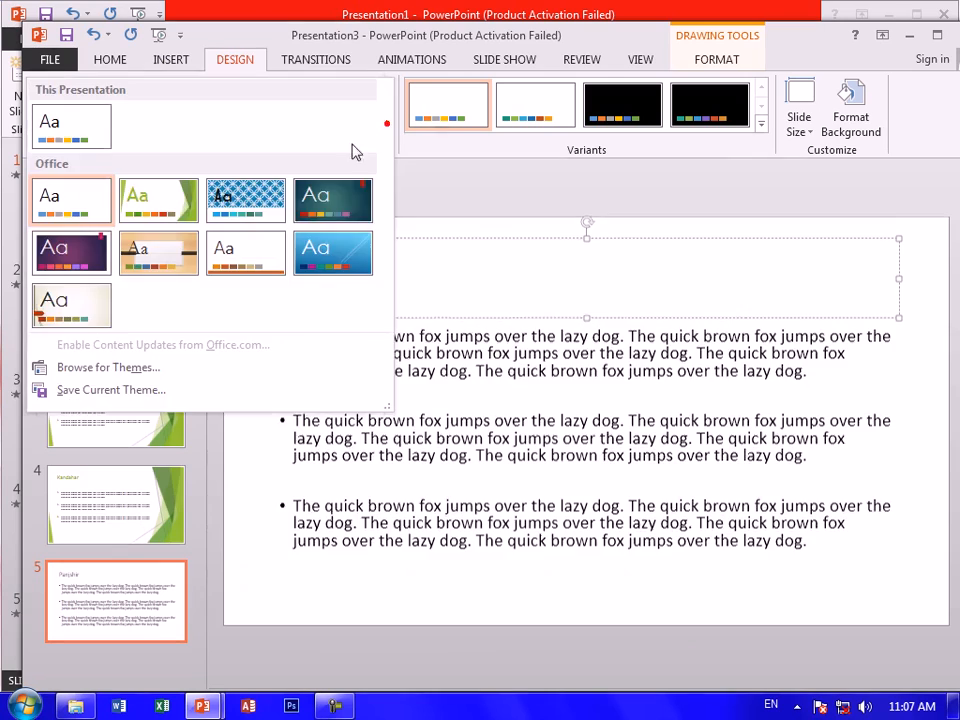
click(62, 305)
Add an automatically updating date in the "Saturday, March 11, 2017" format and the slide number to slide 5 only, and check slides 1 and 2
click(171, 59)
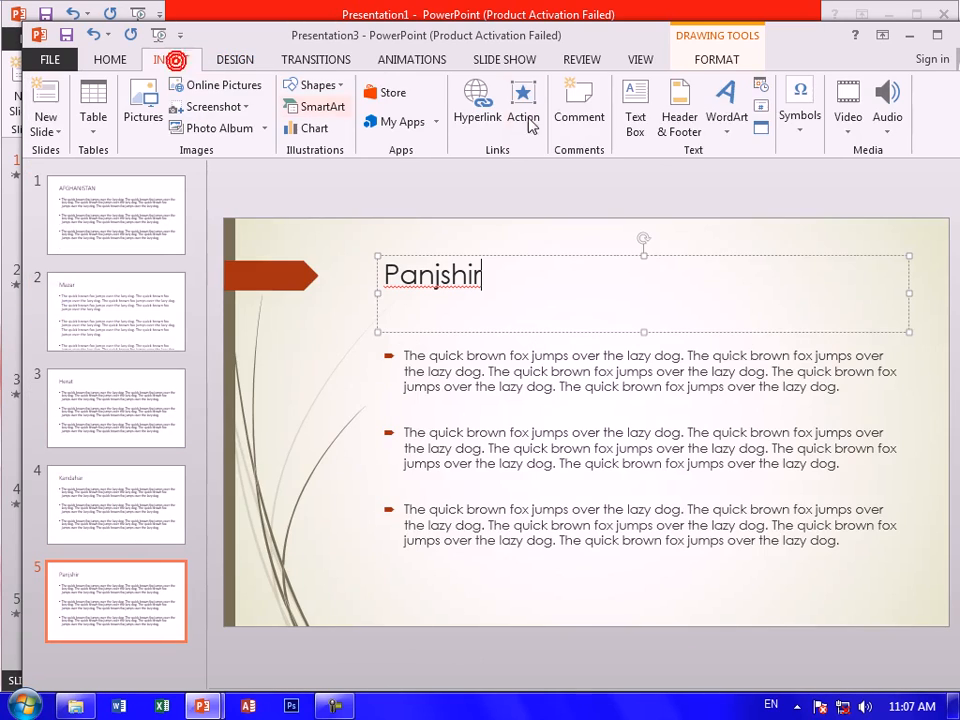
click(679, 110)
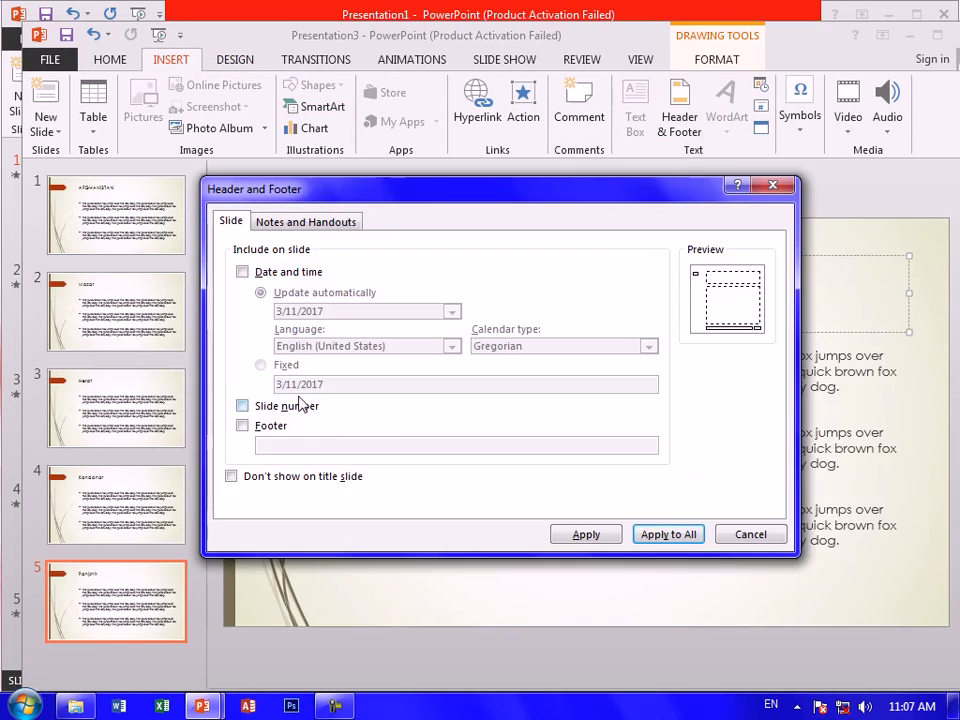
click(243, 271)
click(330, 311)
click(338, 347)
click(242, 405)
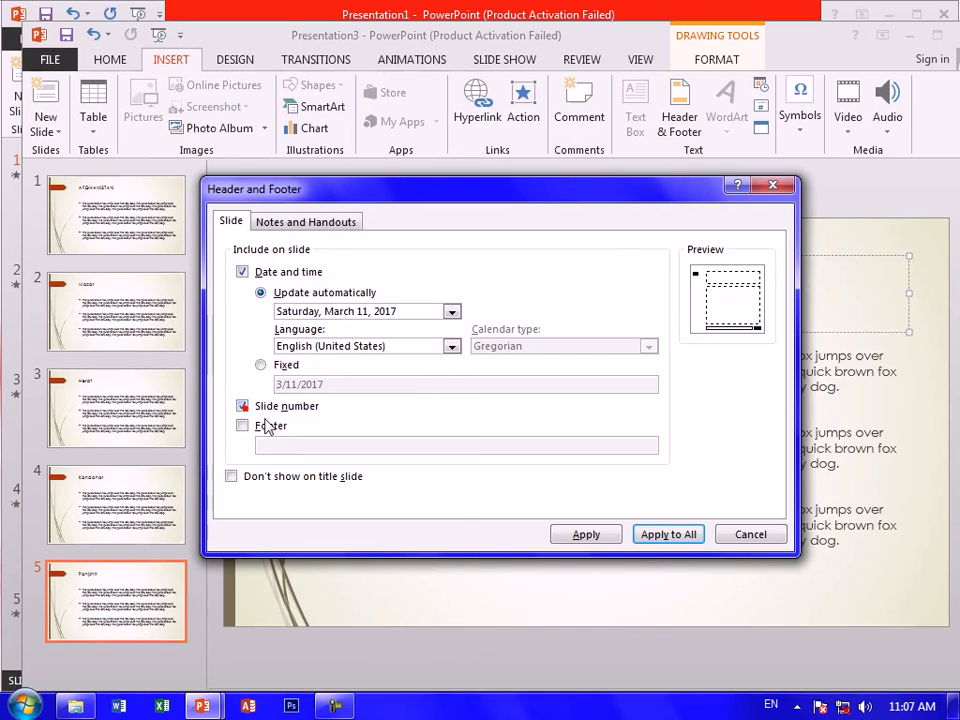
click(612, 538)
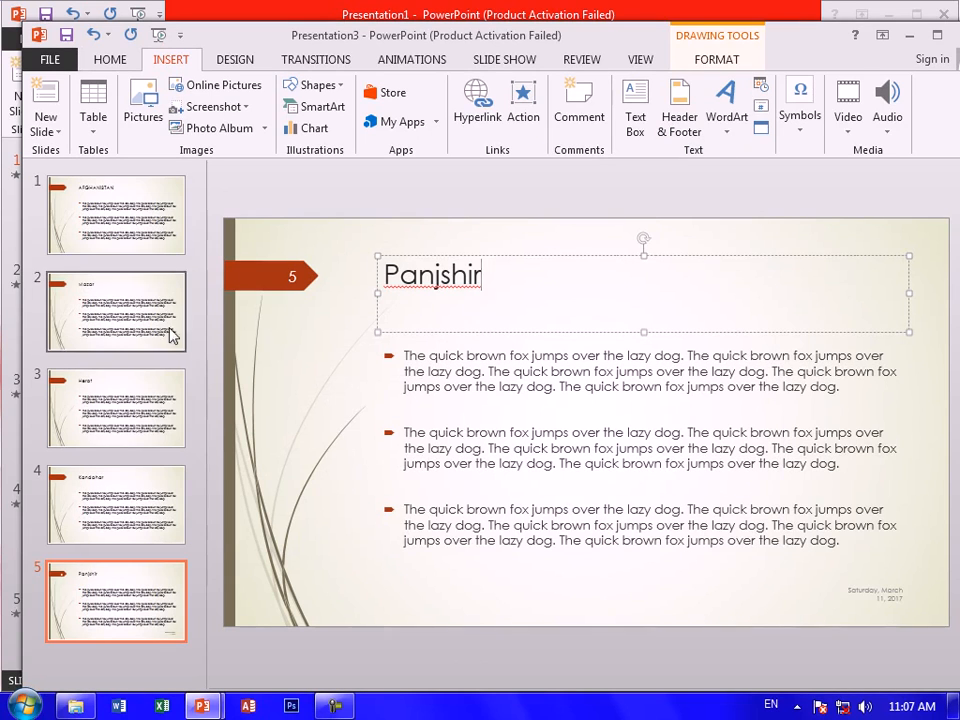
click(115, 215)
click(124, 307)
click(129, 204)
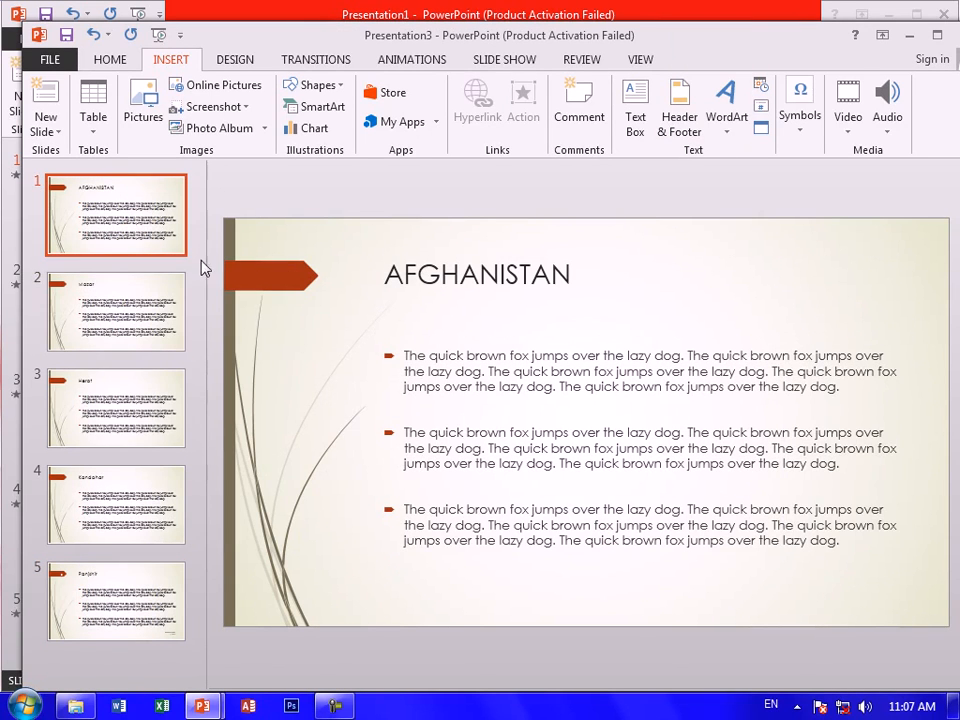
Add an automatically updating date in the "Saturday, March 11, 2017" format and the slide number to all slides
click(681, 100)
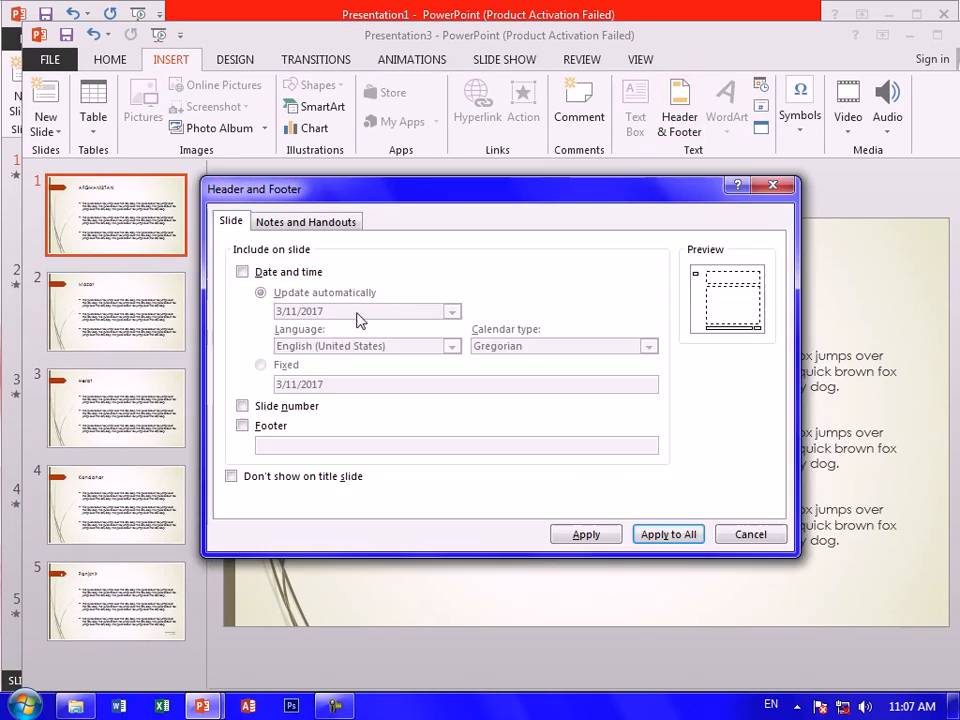
click(262, 274)
click(332, 311)
click(330, 344)
click(242, 405)
click(658, 536)
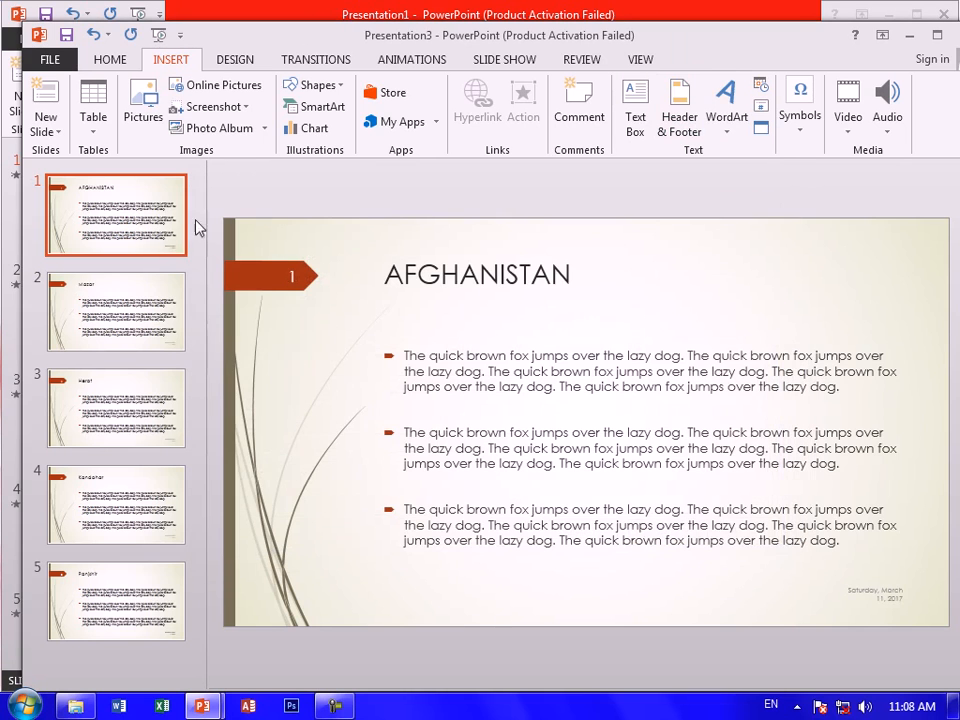
Exclude the title slide from the date and slide number, applying the setting to slide 1 and to all slides
click(680, 120)
click(313, 476)
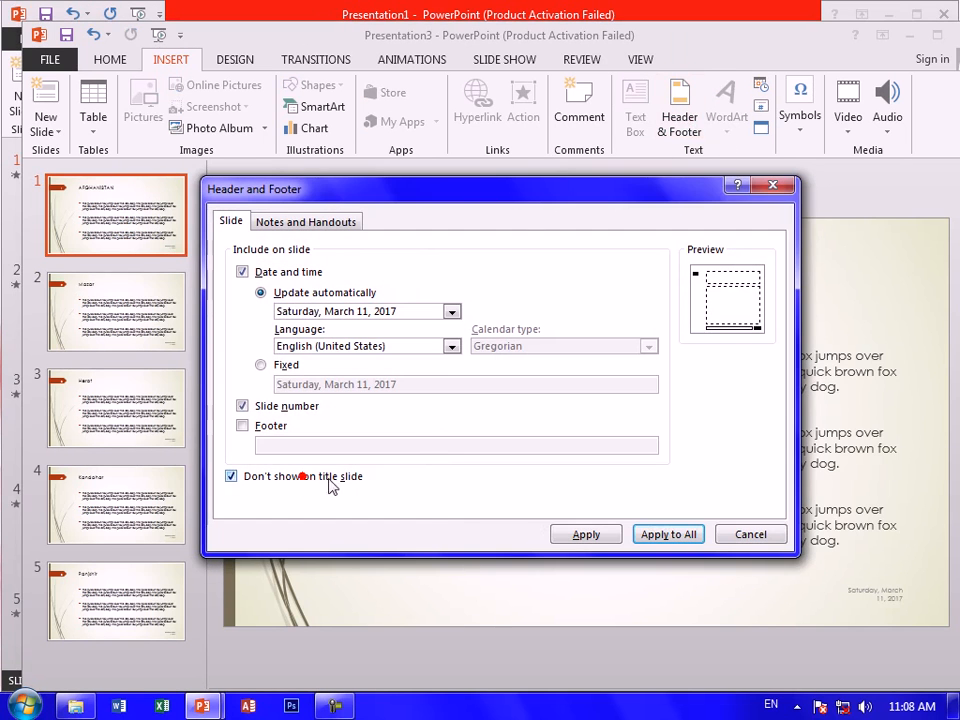
click(586, 535)
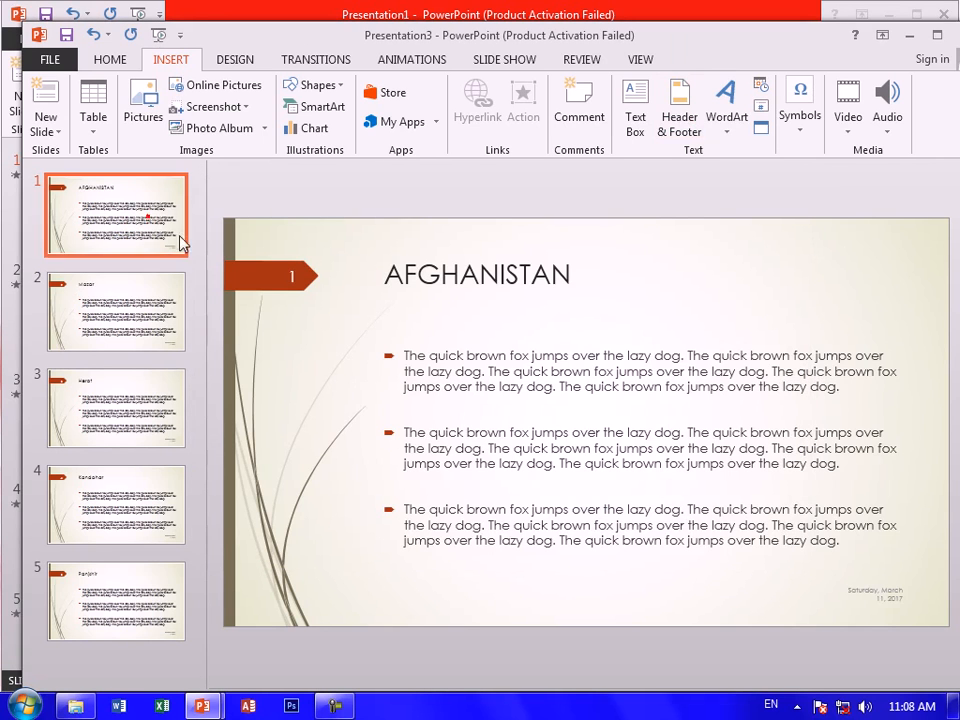
click(674, 120)
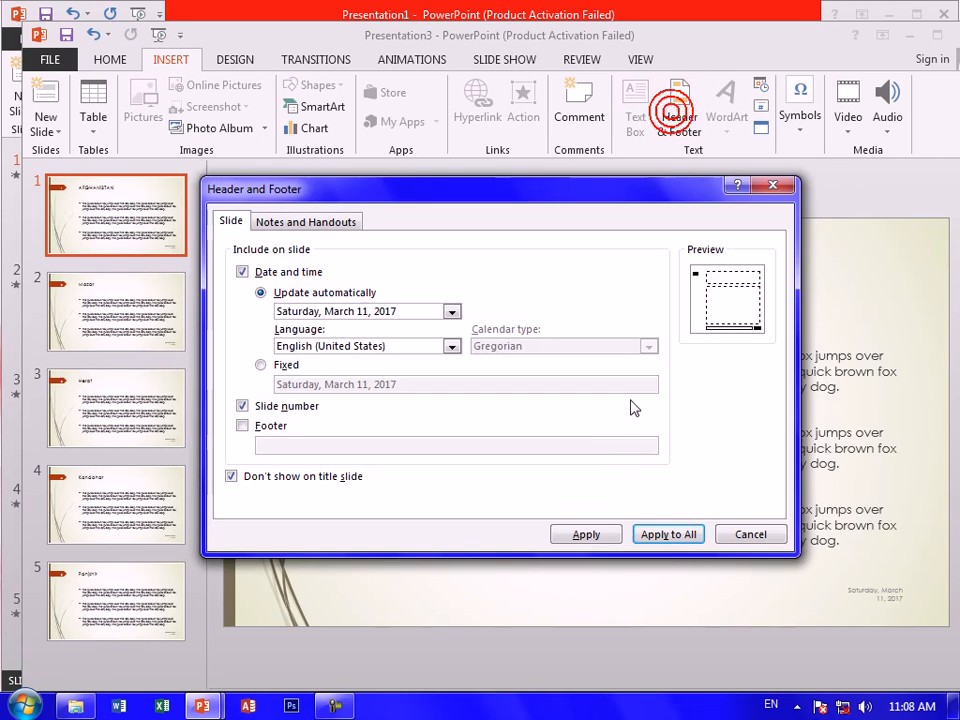
click(665, 531)
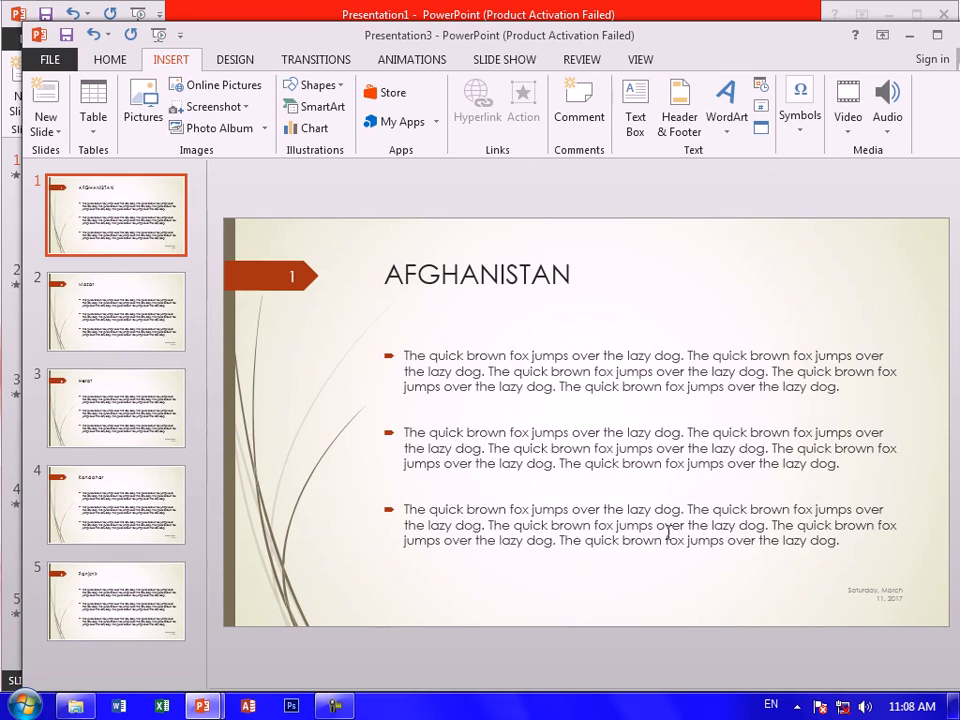
Try the blue patterned theme, and apply the green faceted theme in its pink variant
click(233, 58)
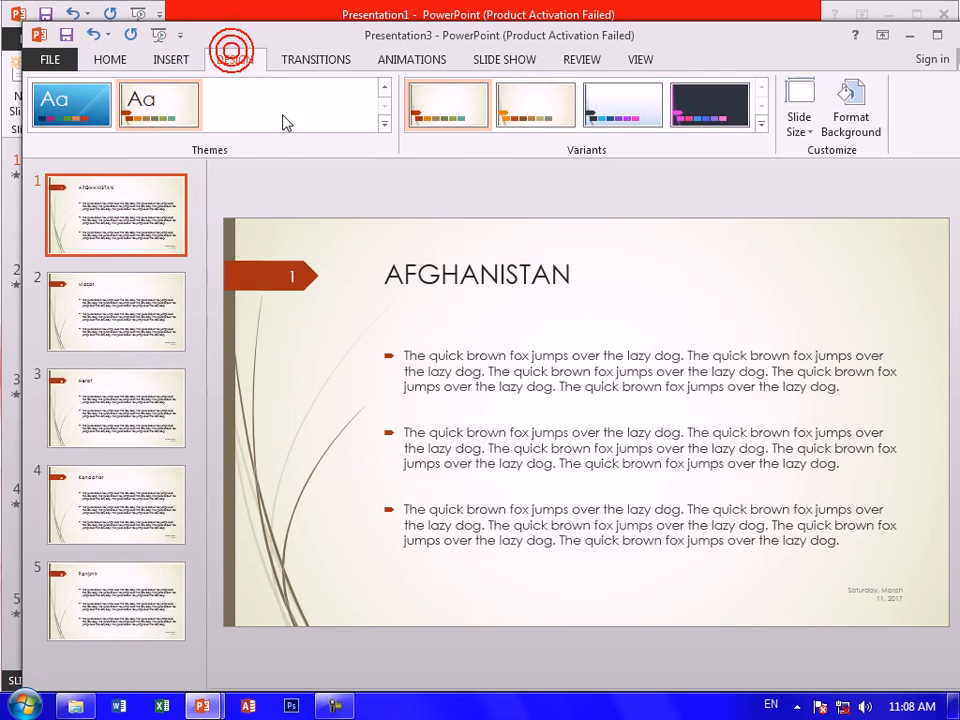
click(155, 111)
click(383, 123)
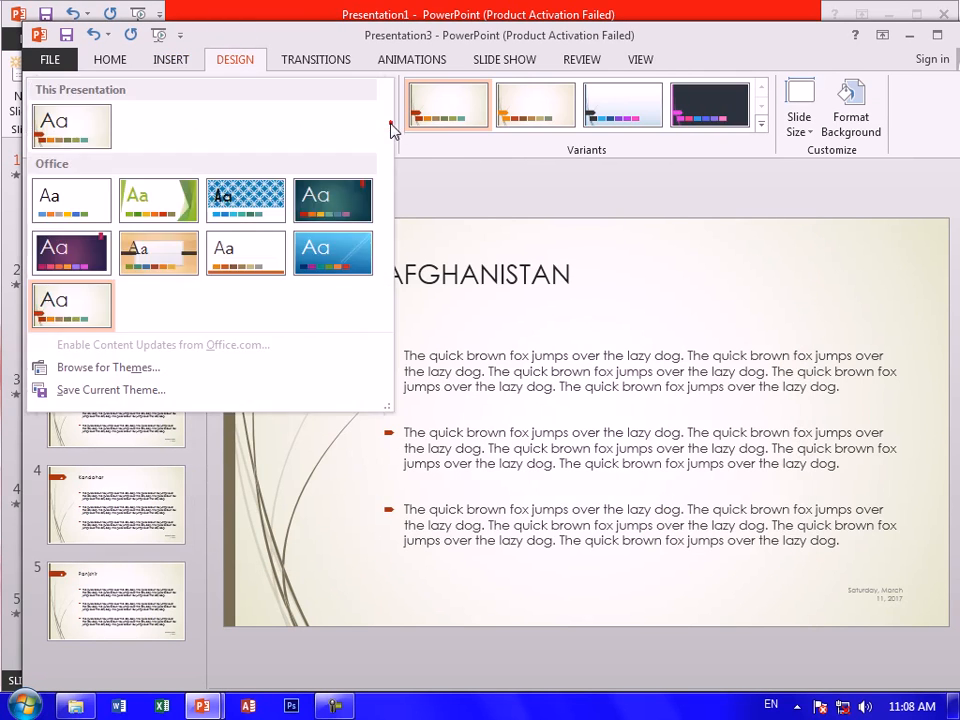
click(238, 203)
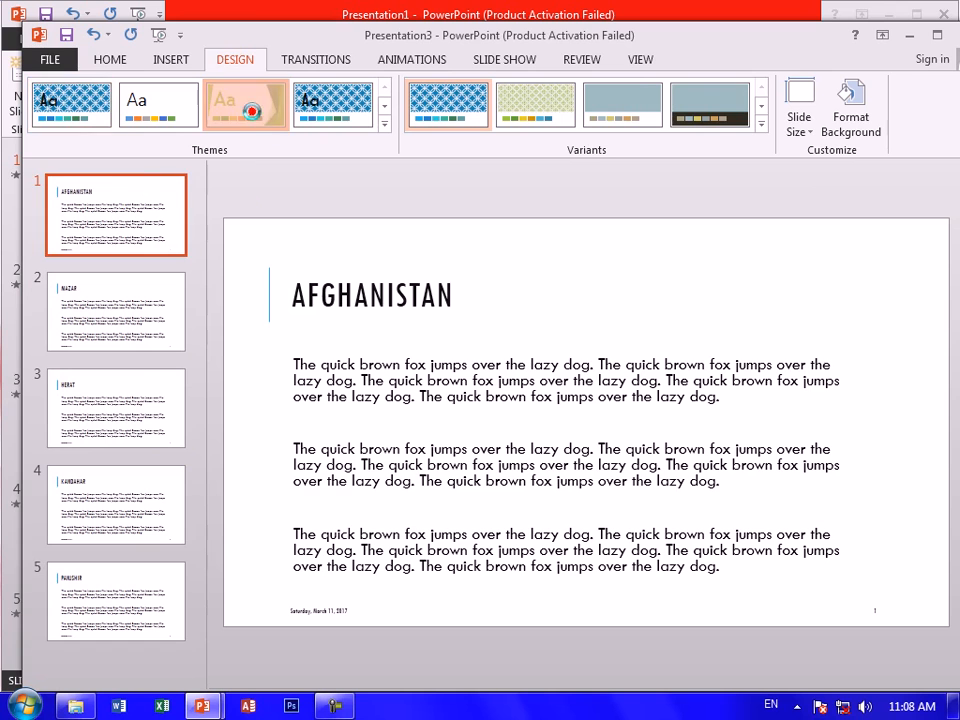
click(257, 114)
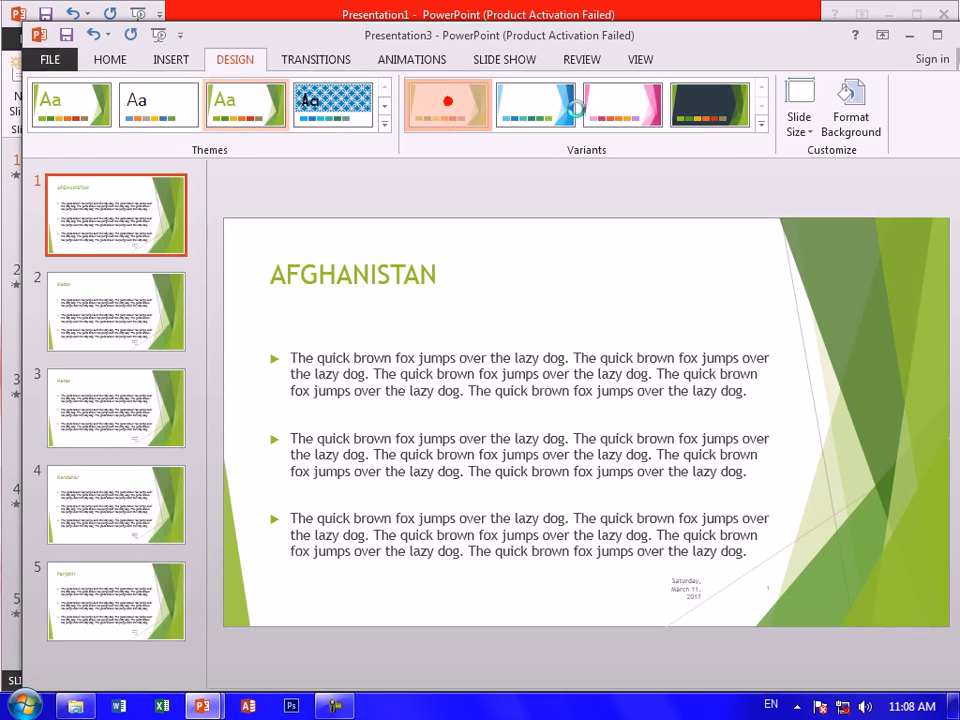
click(585, 115)
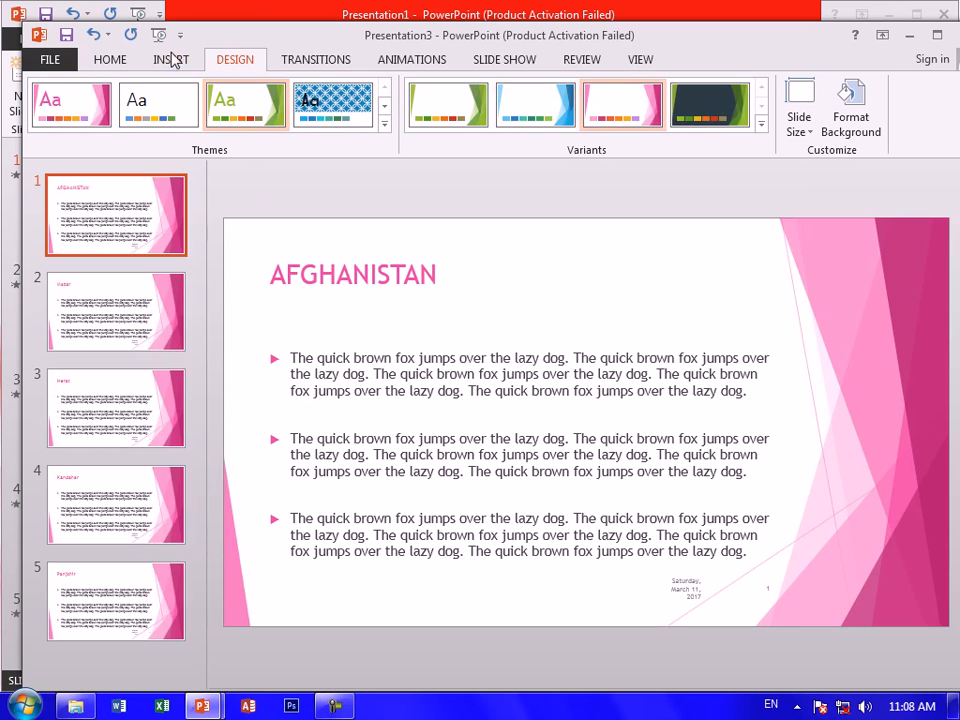
Add the header "Adult Learning Center_D10" to all notes and handouts pages
click(170, 59)
click(680, 105)
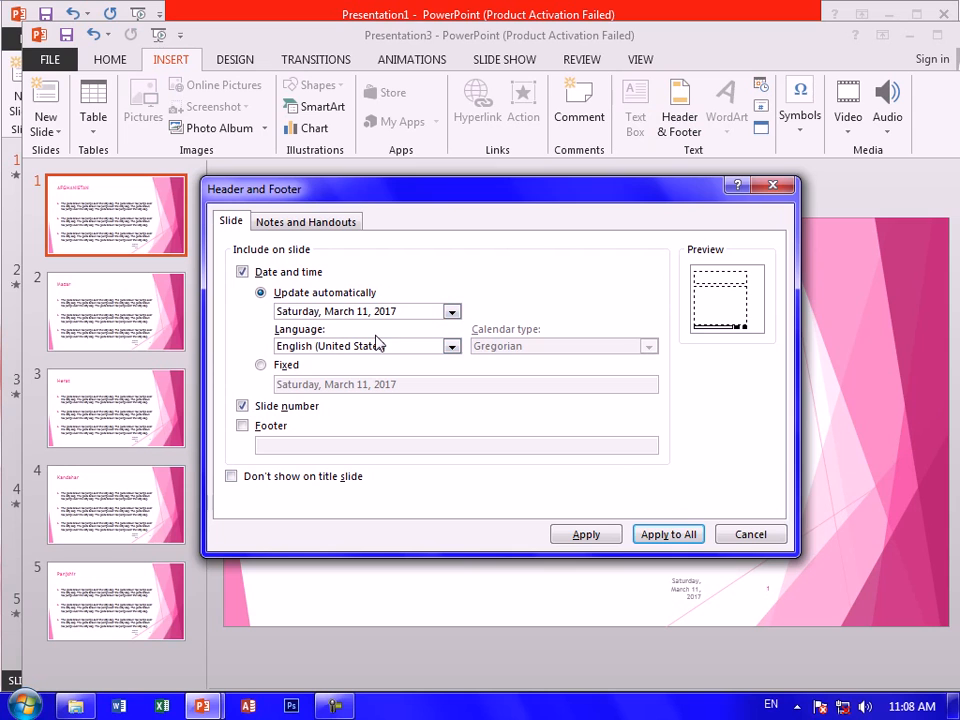
click(310, 222)
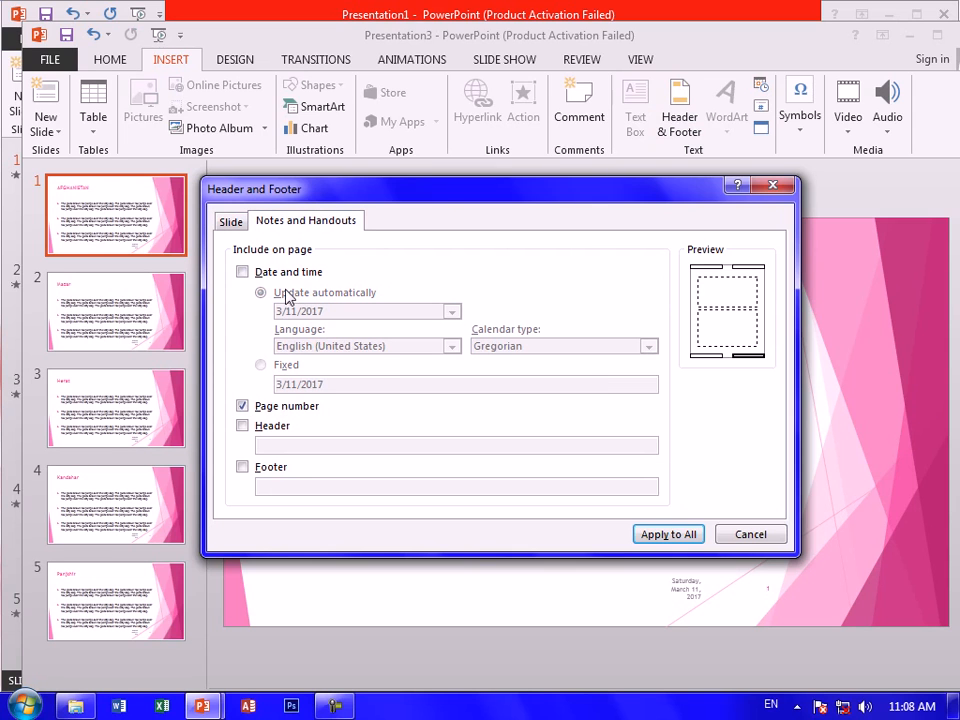
click(243, 427)
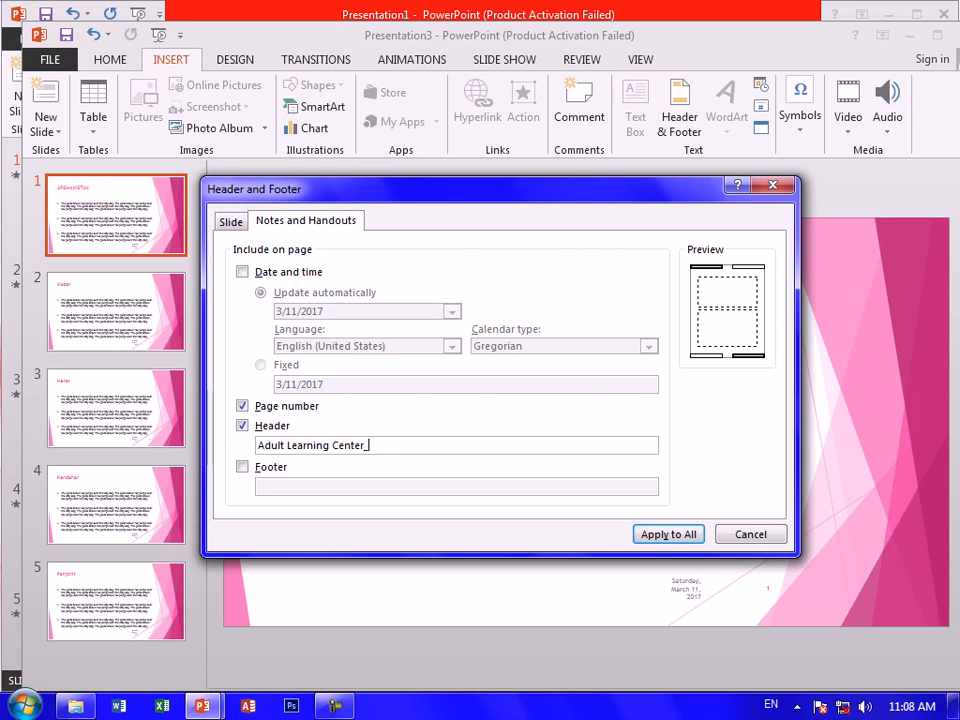
text(-D10)
click(665, 541)
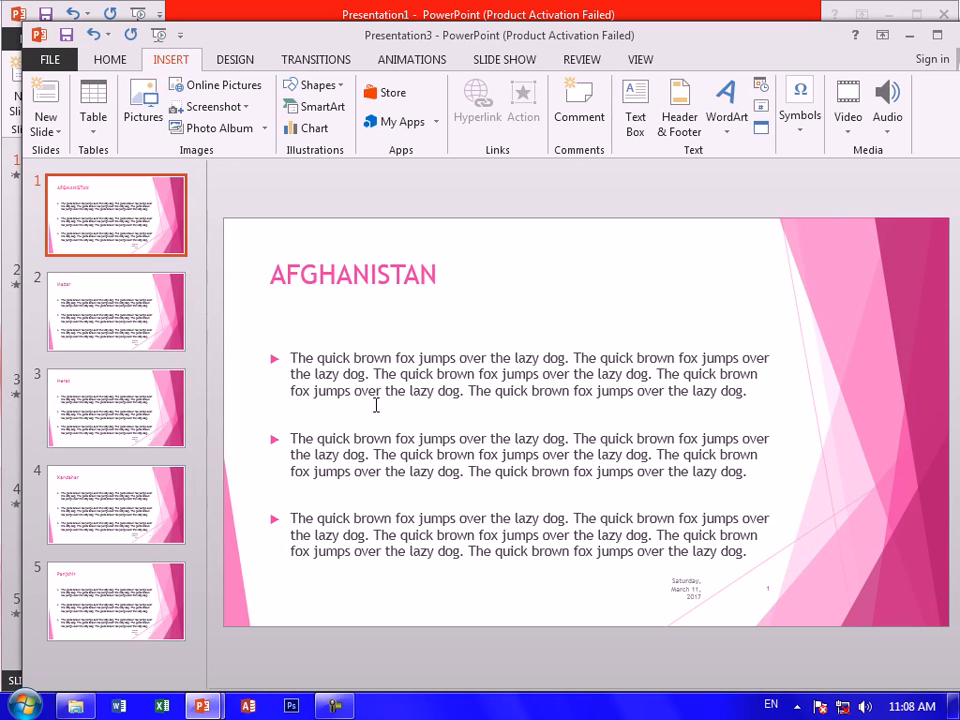
Close Presentation3 without saving its changes and return to Presentation1
click(938, 36)
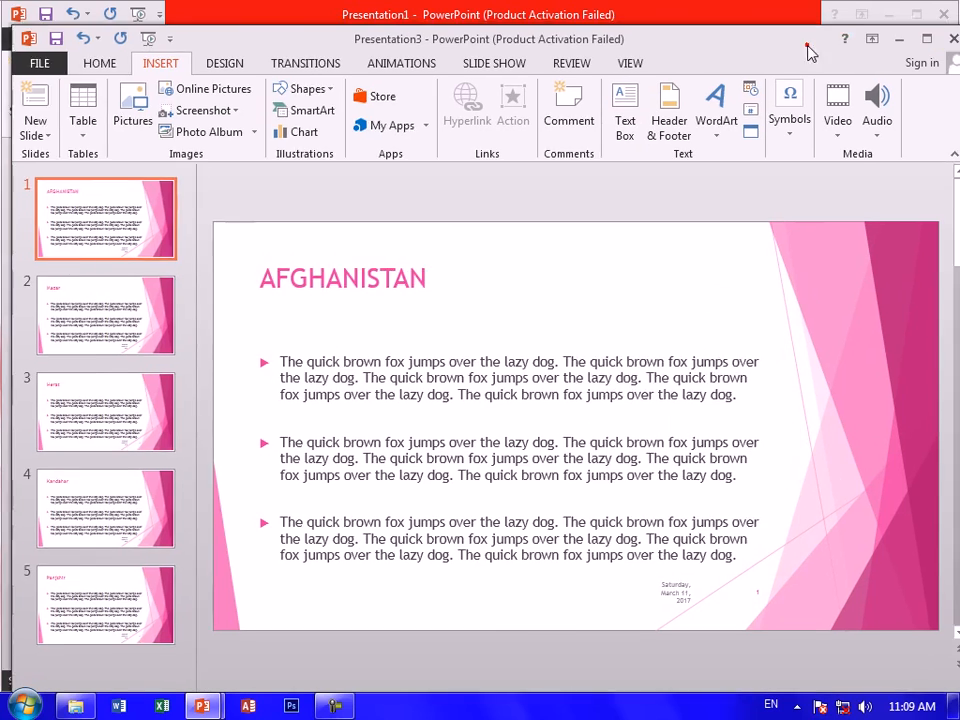
double_click(810, 44)
click(781, 43)
click(470, 378)
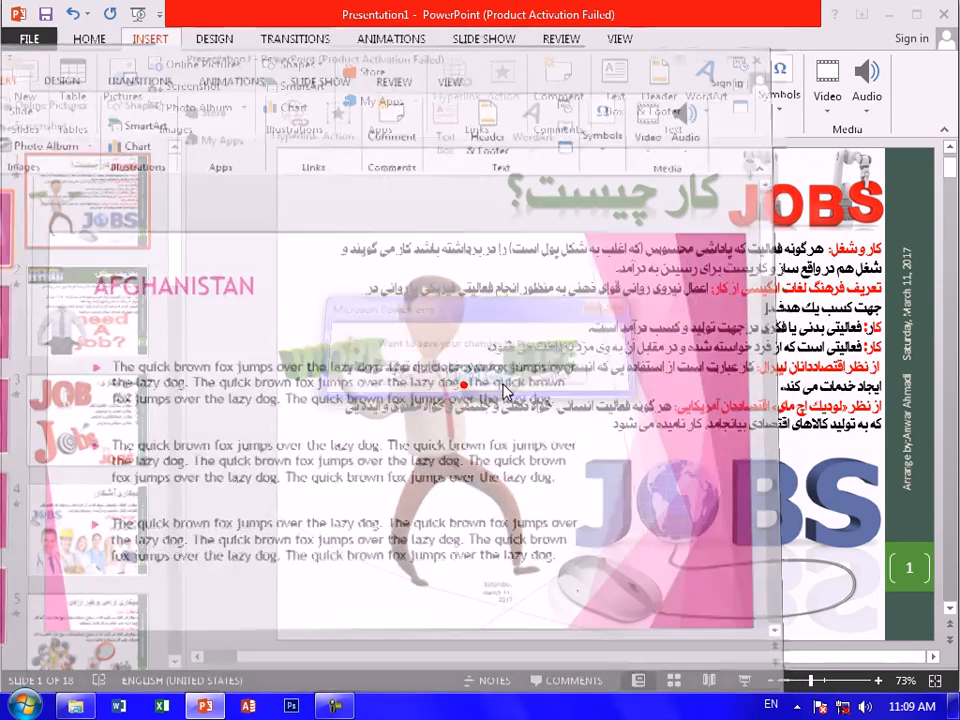
Apply the existing date, slide number and footer settings to all slides, keeping the title slide excluded
click(659, 88)
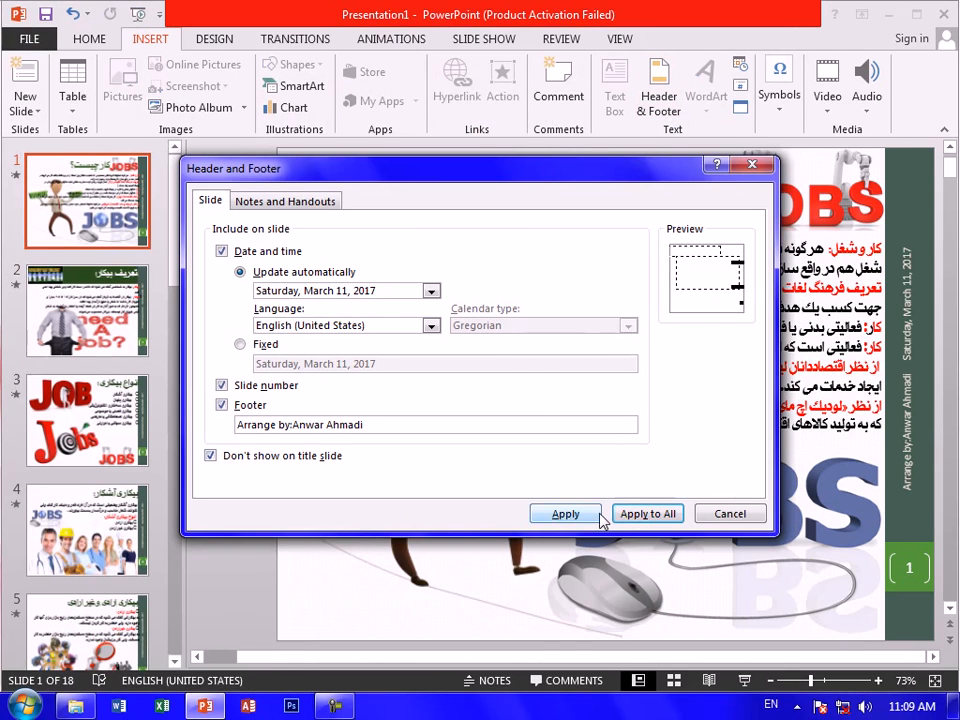
click(645, 516)
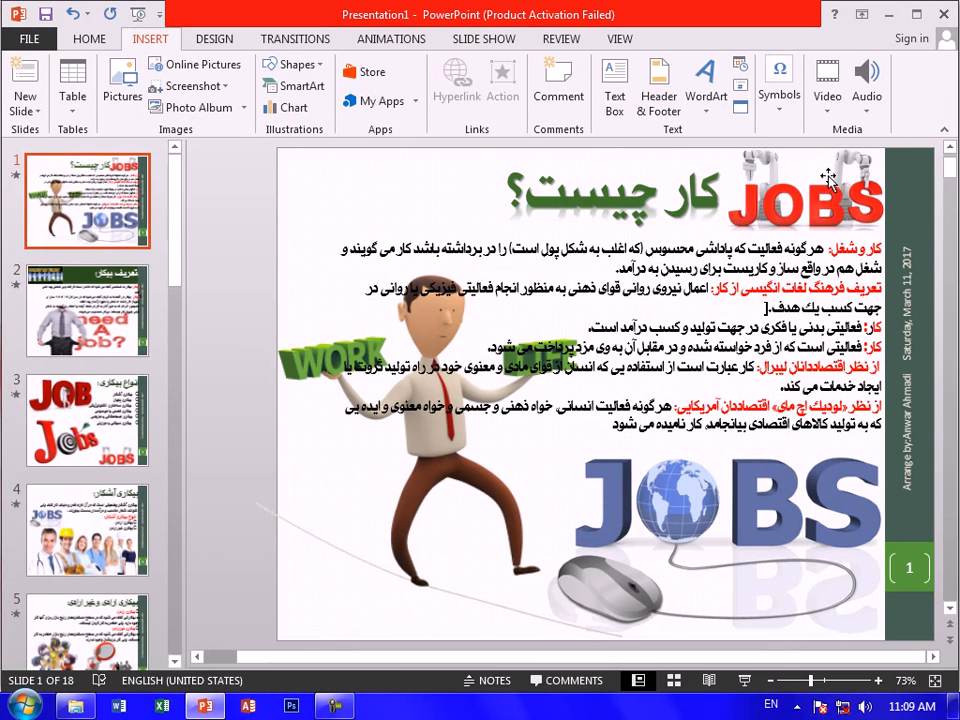
click(659, 100)
click(752, 164)
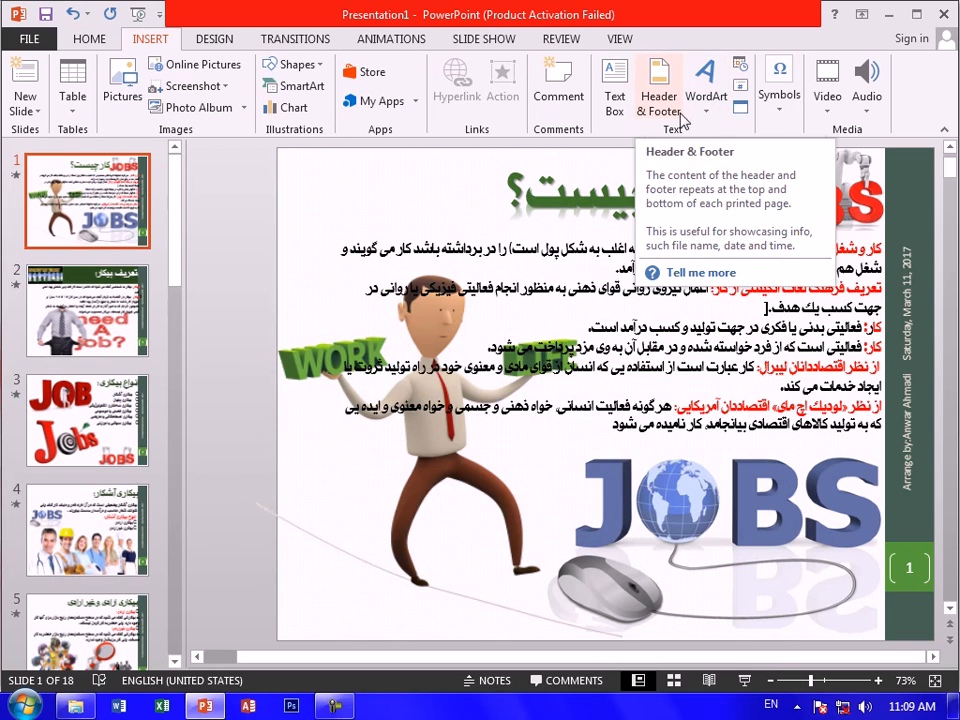
Insert WordArt reading "Adult Learning Center" on slide 1 in the black style with a blue shadow
click(705, 92)
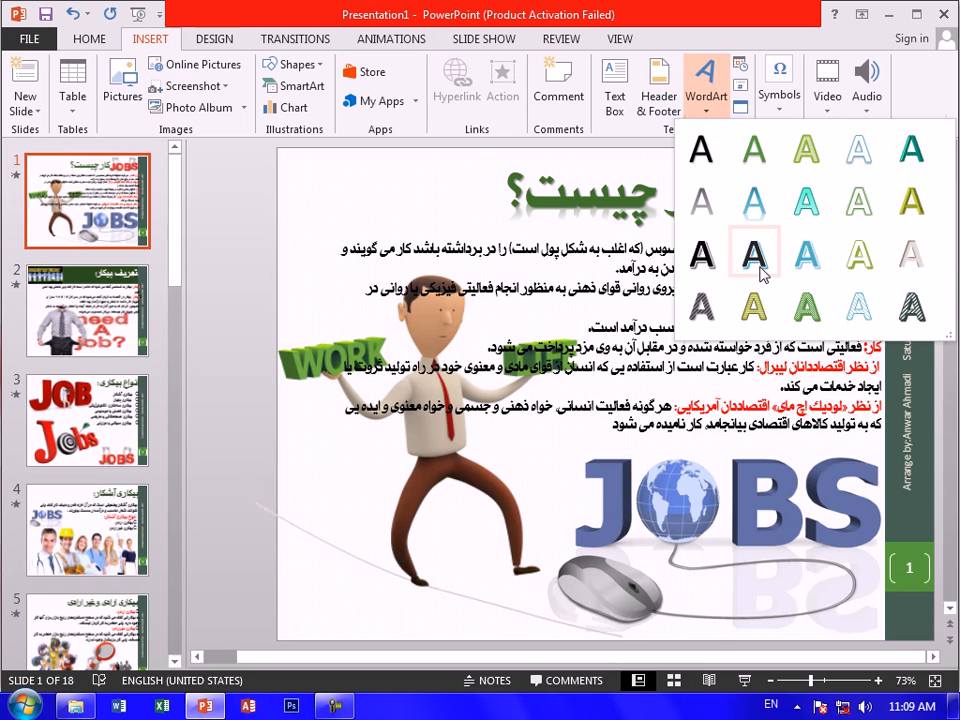
click(758, 258)
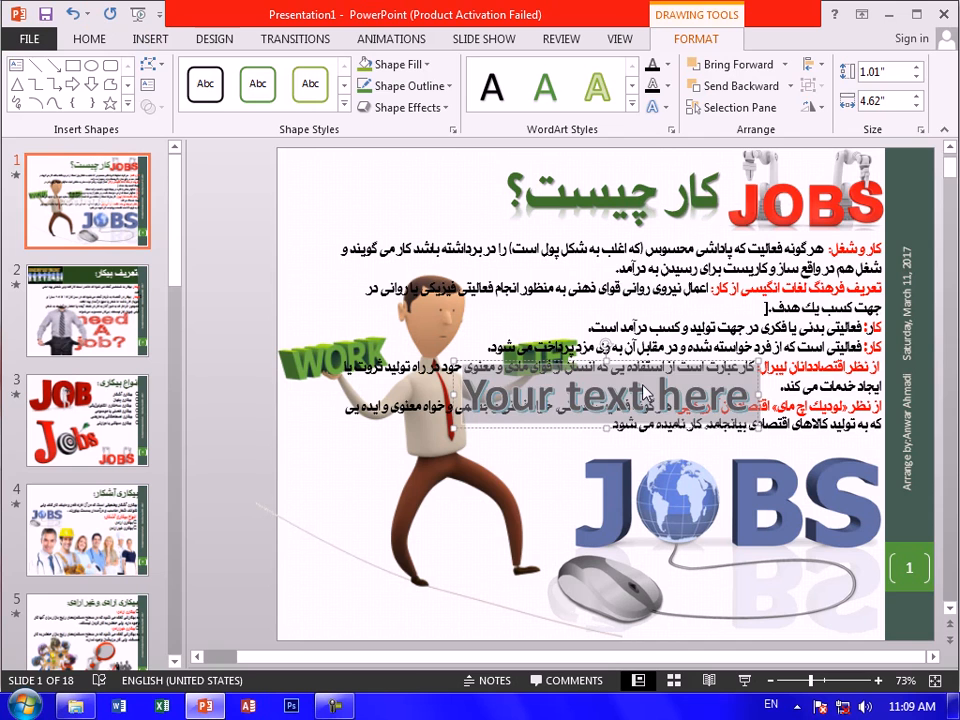
text(Adul;t)
key(BackSpace)
key(BackSpace)
key(BackSpace)
text(lt)
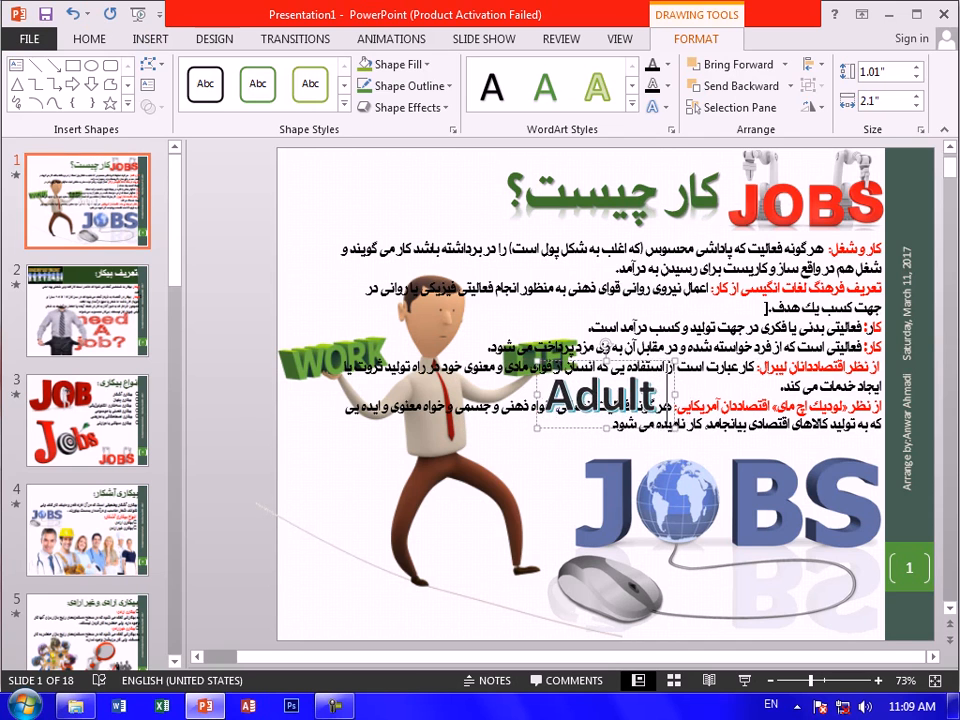
text( Learning Center)
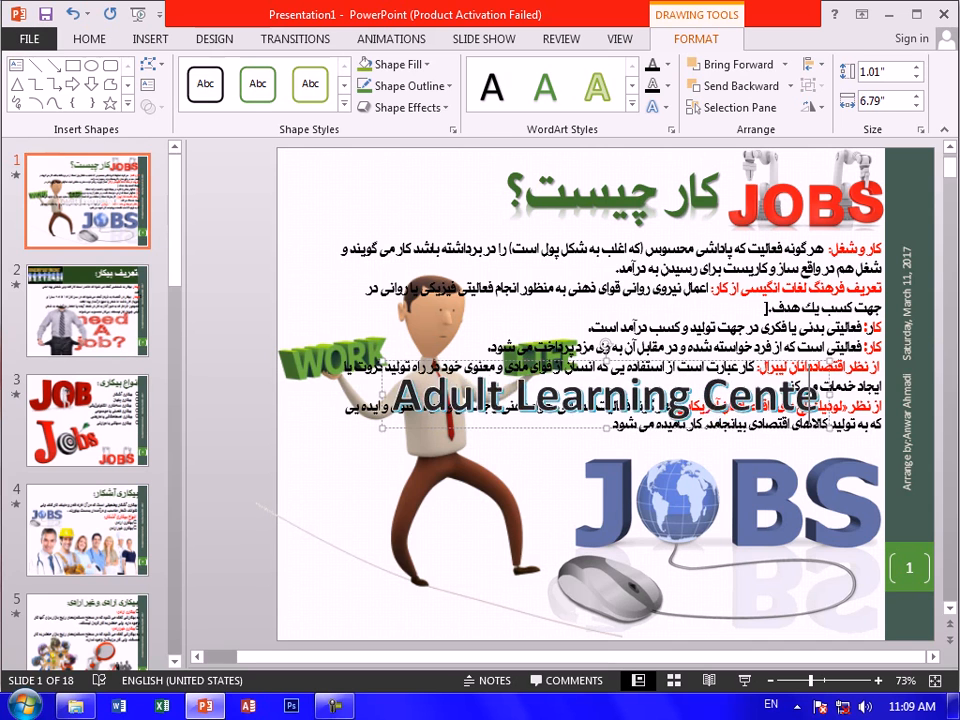